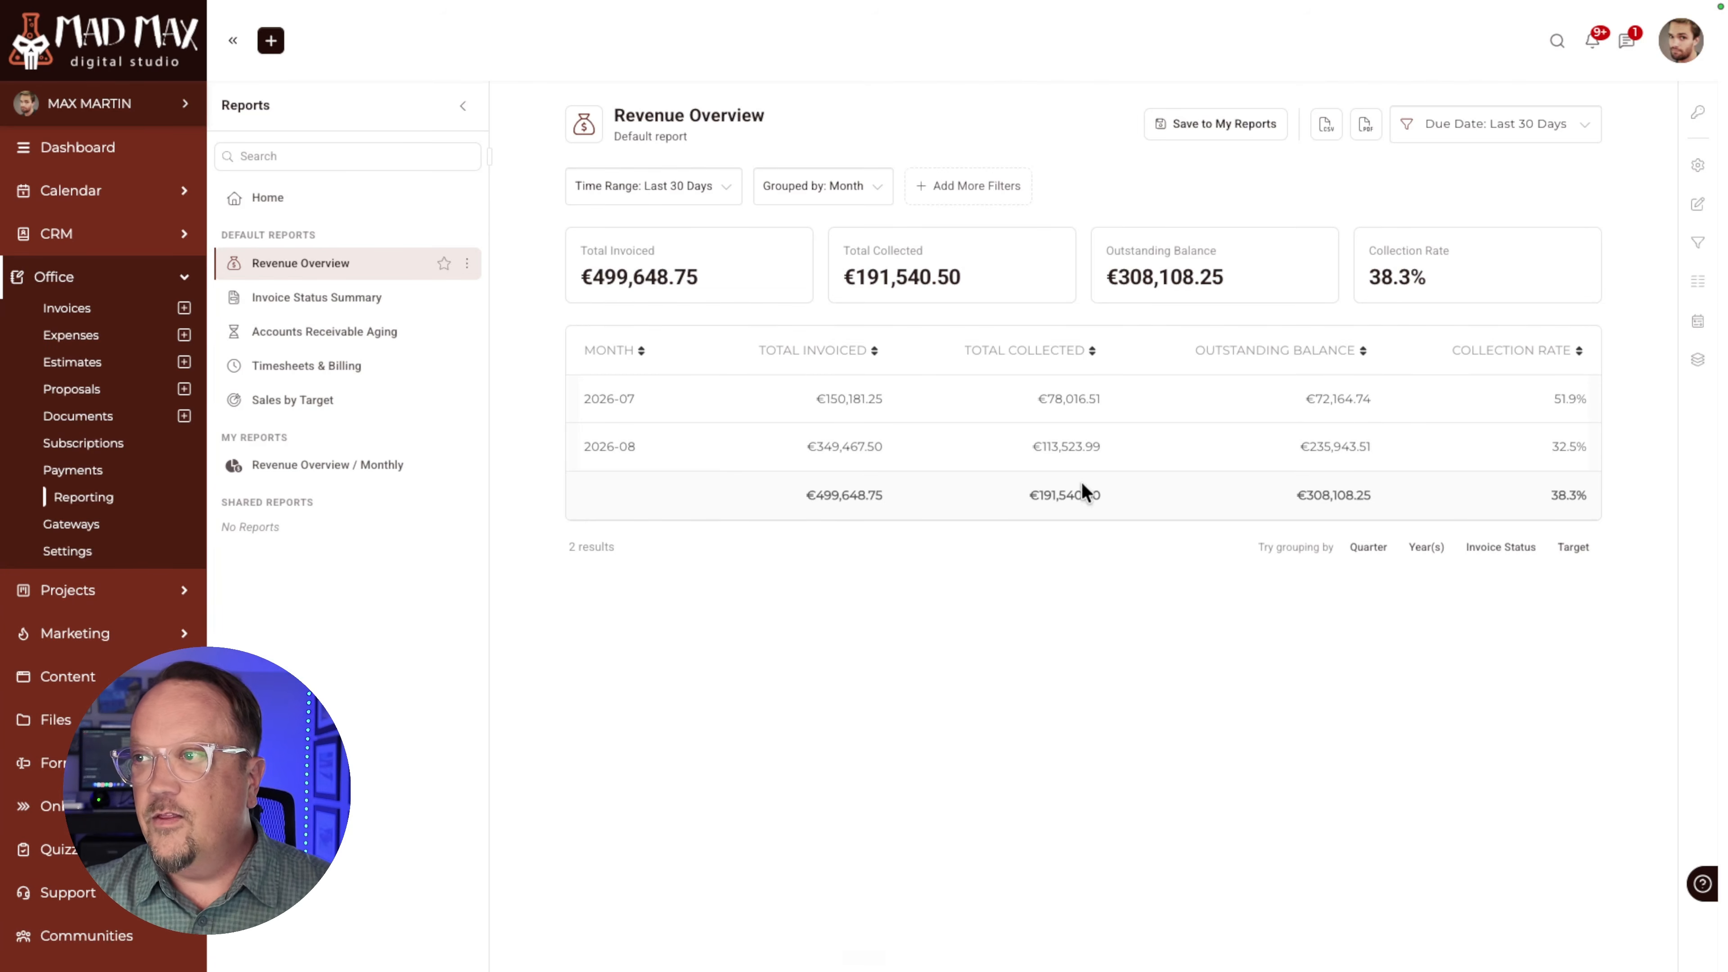
# Step: Set the Revenue Overview report's due date range to Last 60 Days and run the report
pyautogui.click(1568, 126)
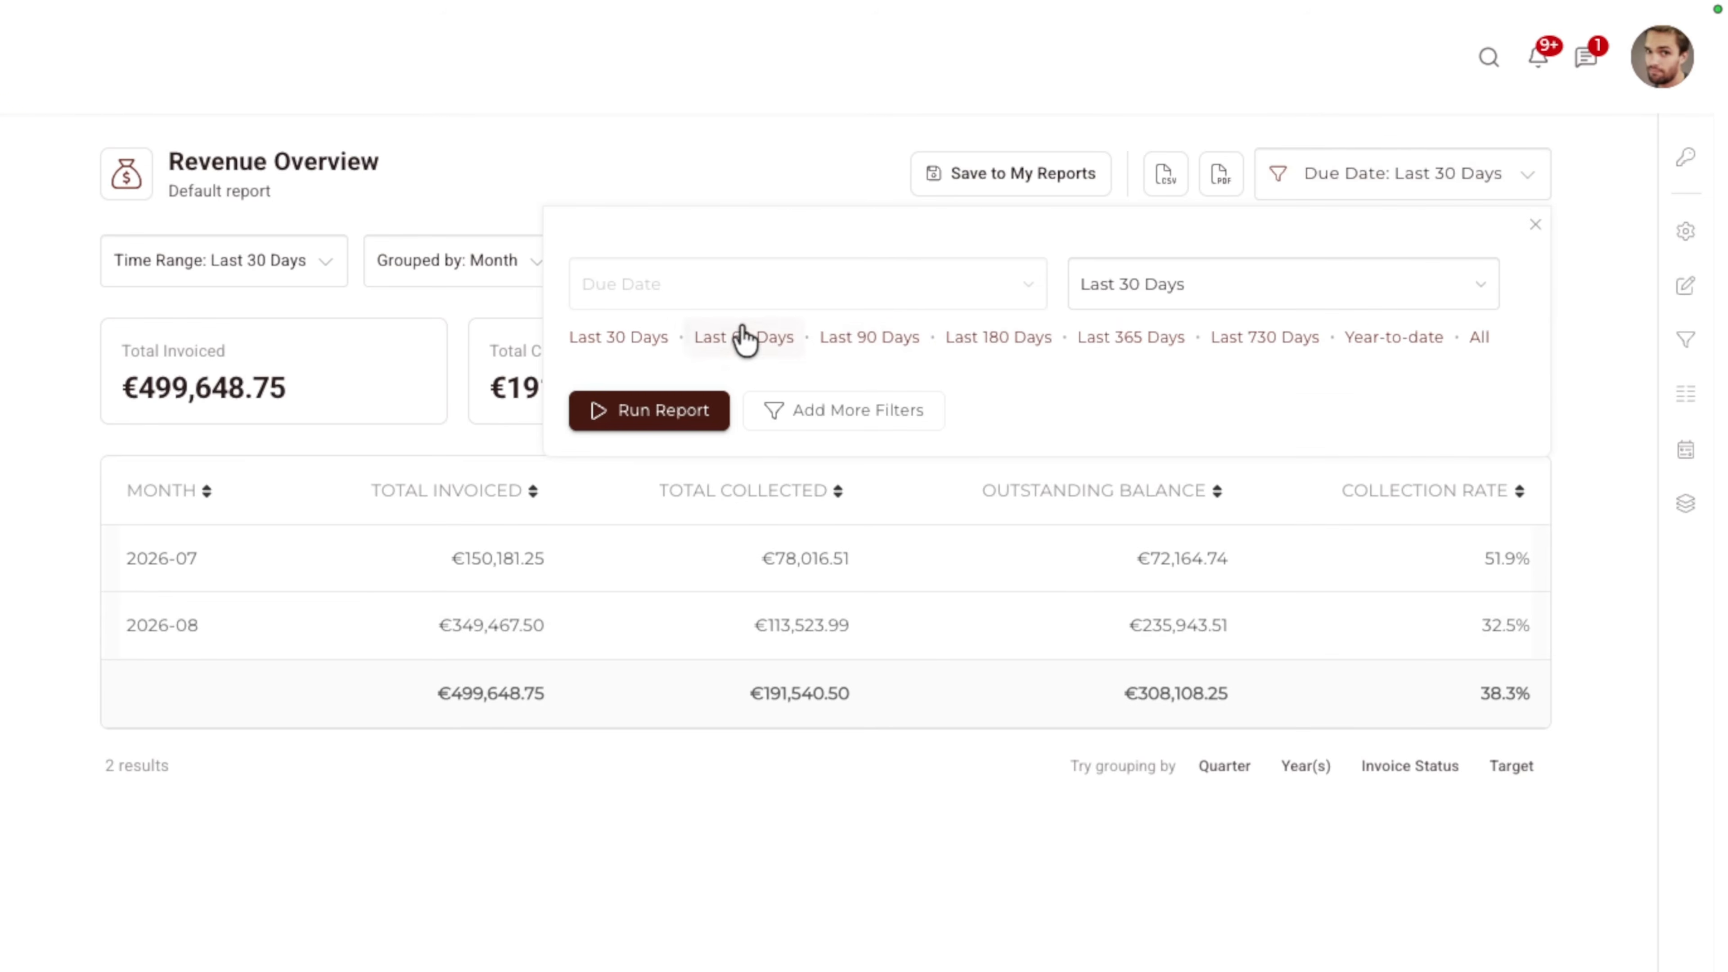
pyautogui.click(745, 339)
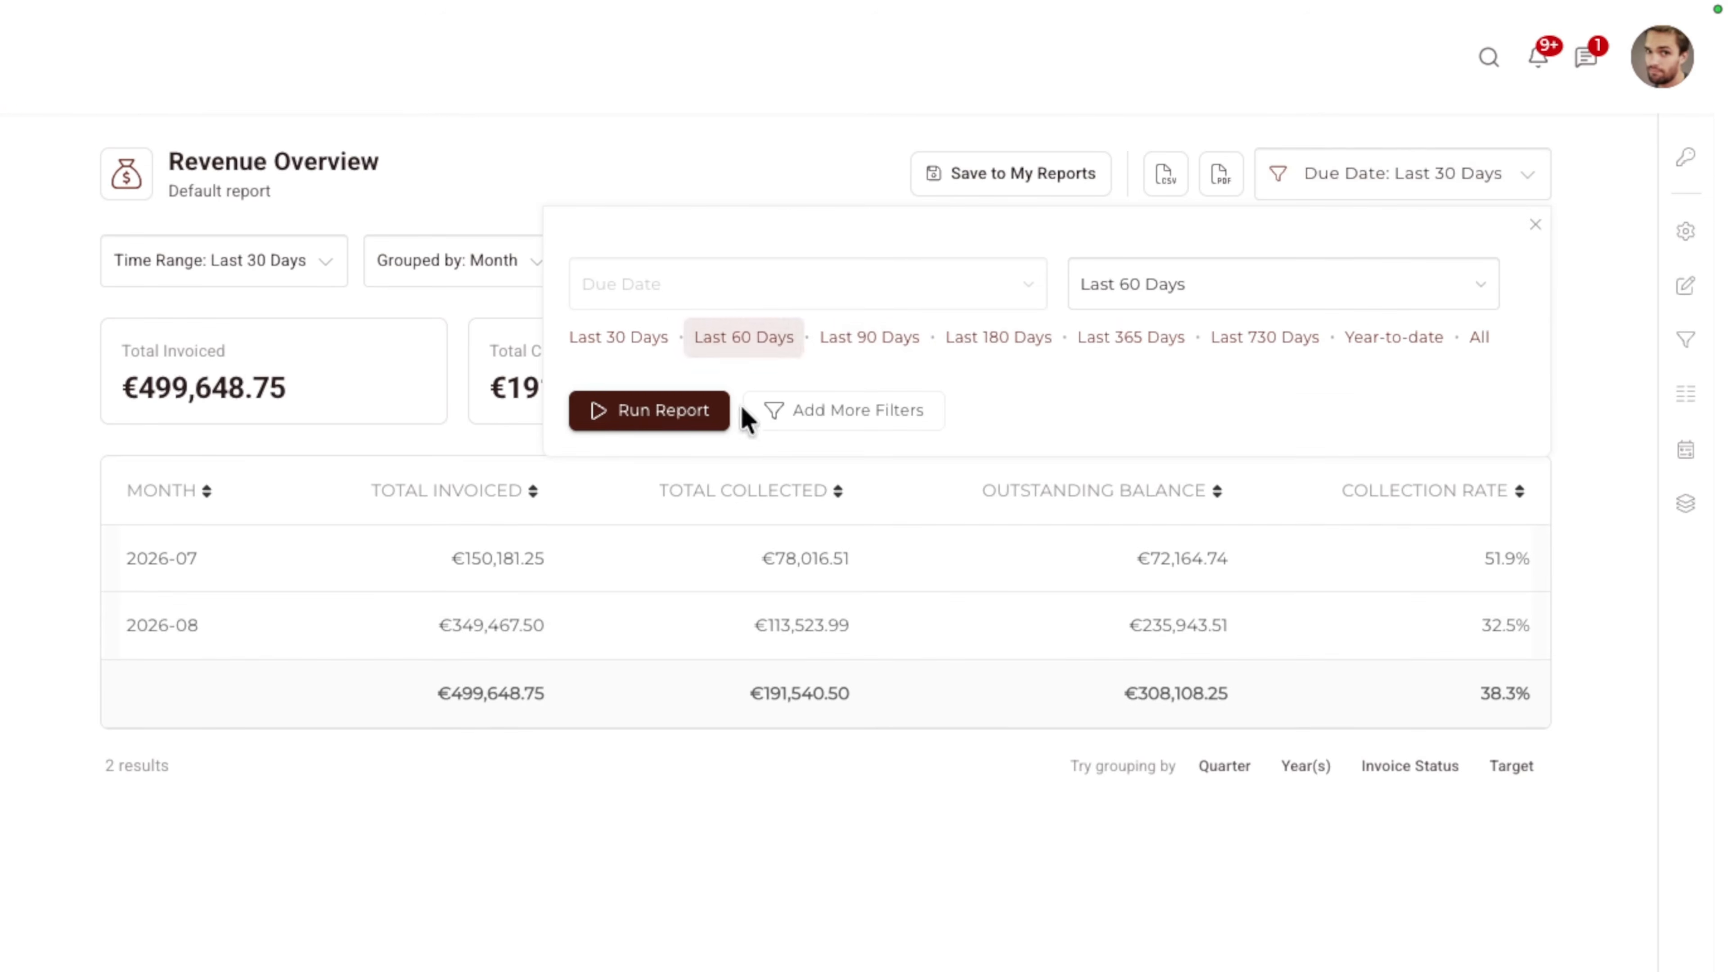
pyautogui.click(655, 411)
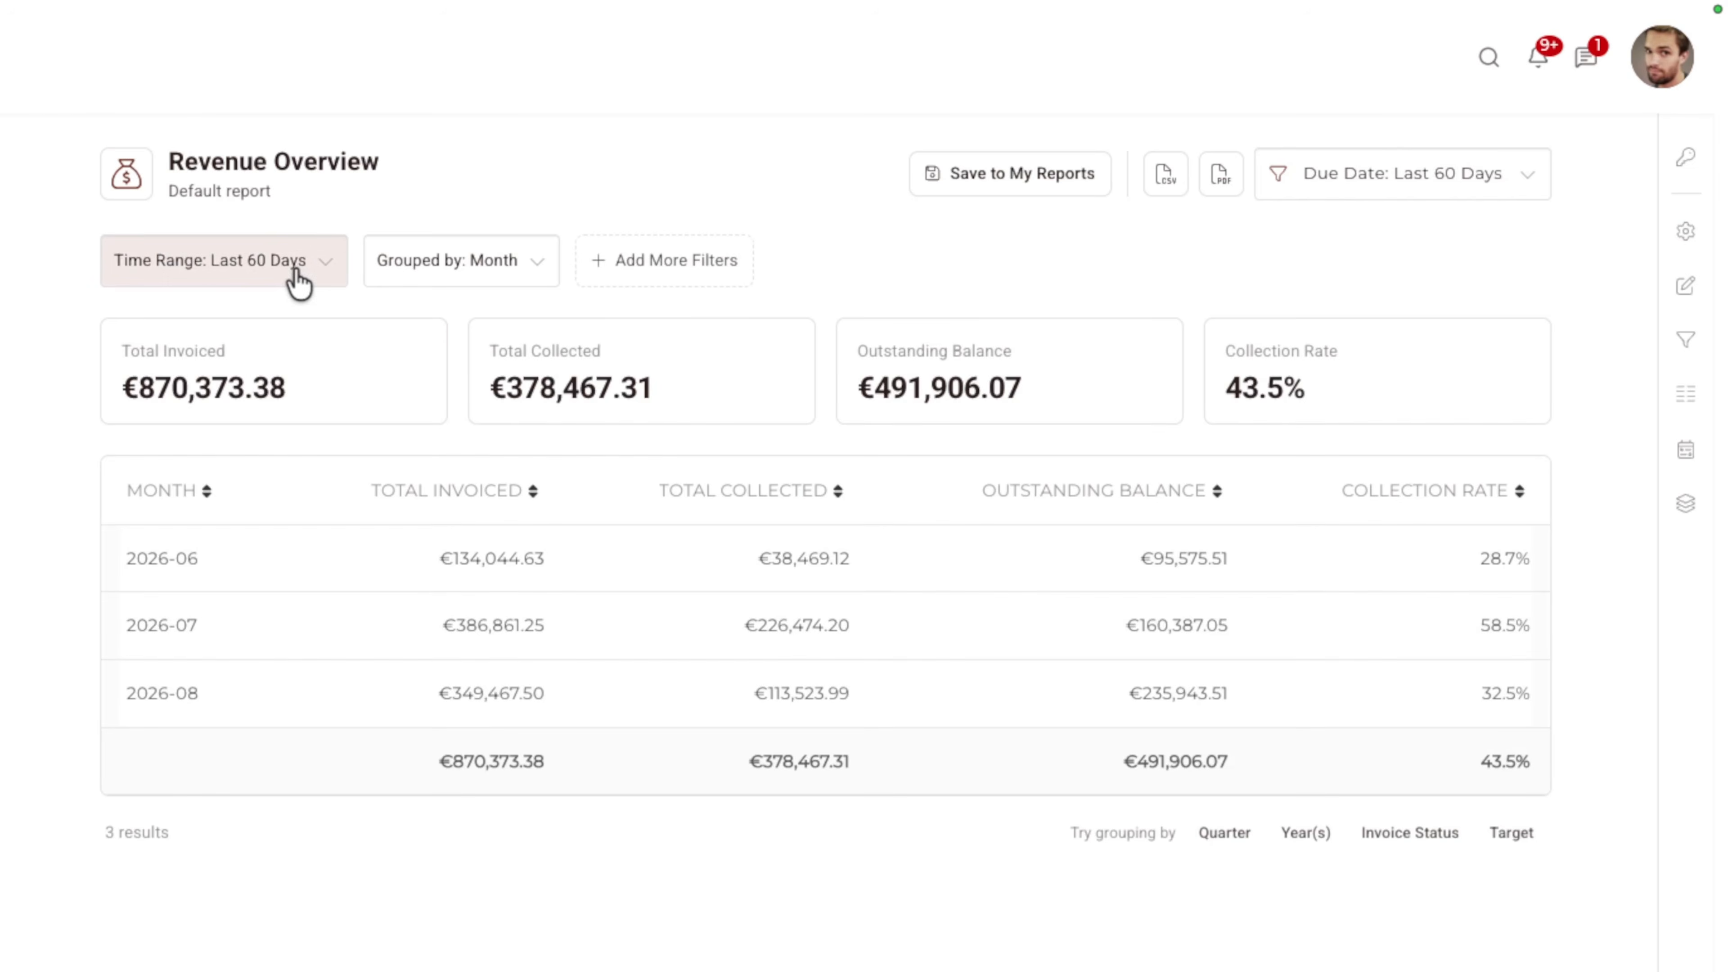
# Step: Group the Revenue Overview report by Target instead of by month
pyautogui.click(484, 268)
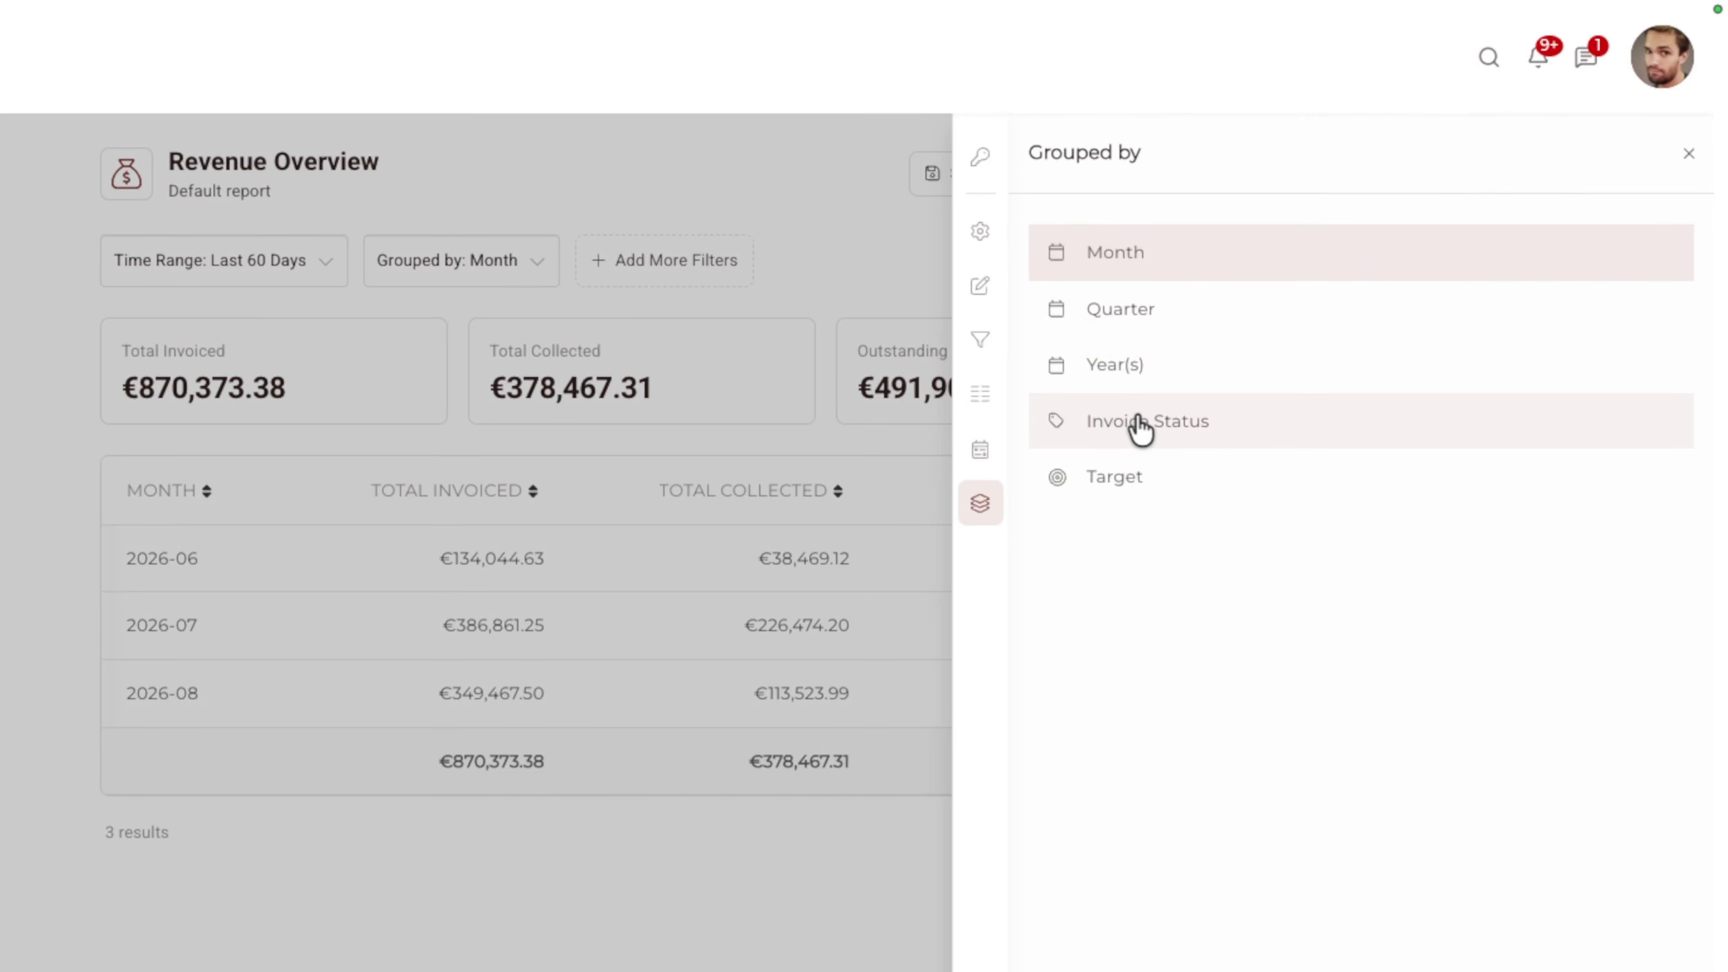
pyautogui.click(1130, 475)
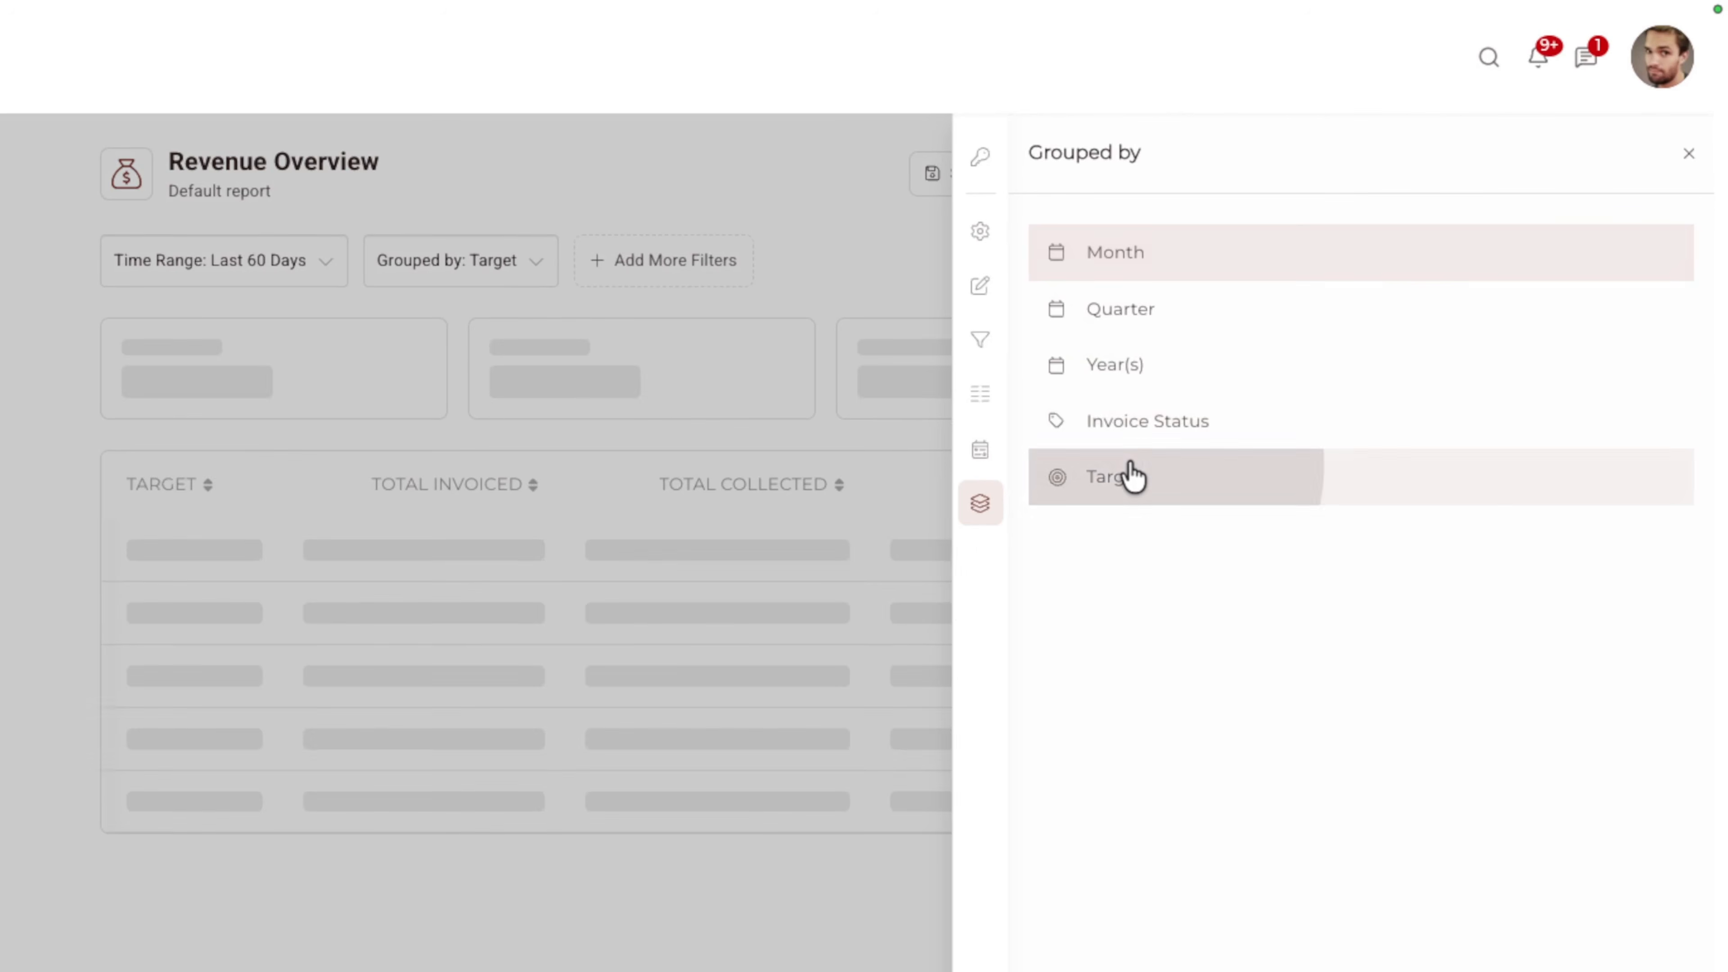
pyautogui.click(1688, 154)
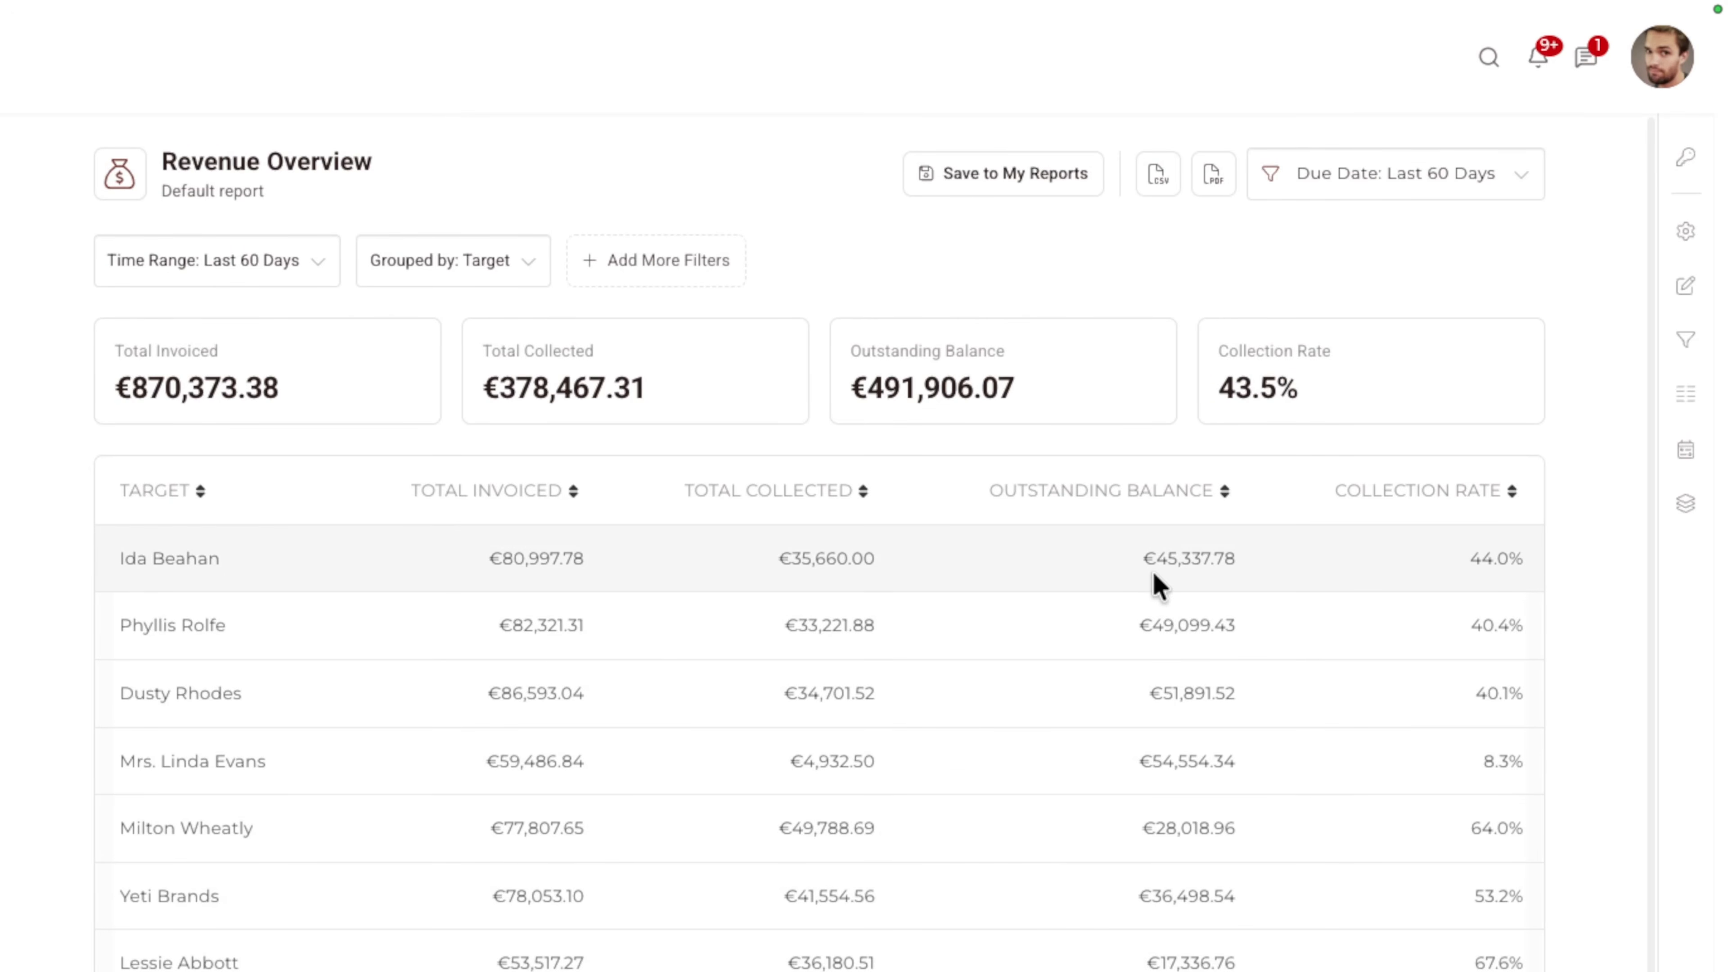
# Step: Set the report's Currency filter to equal USD and save the filter change
pyautogui.click(1691, 339)
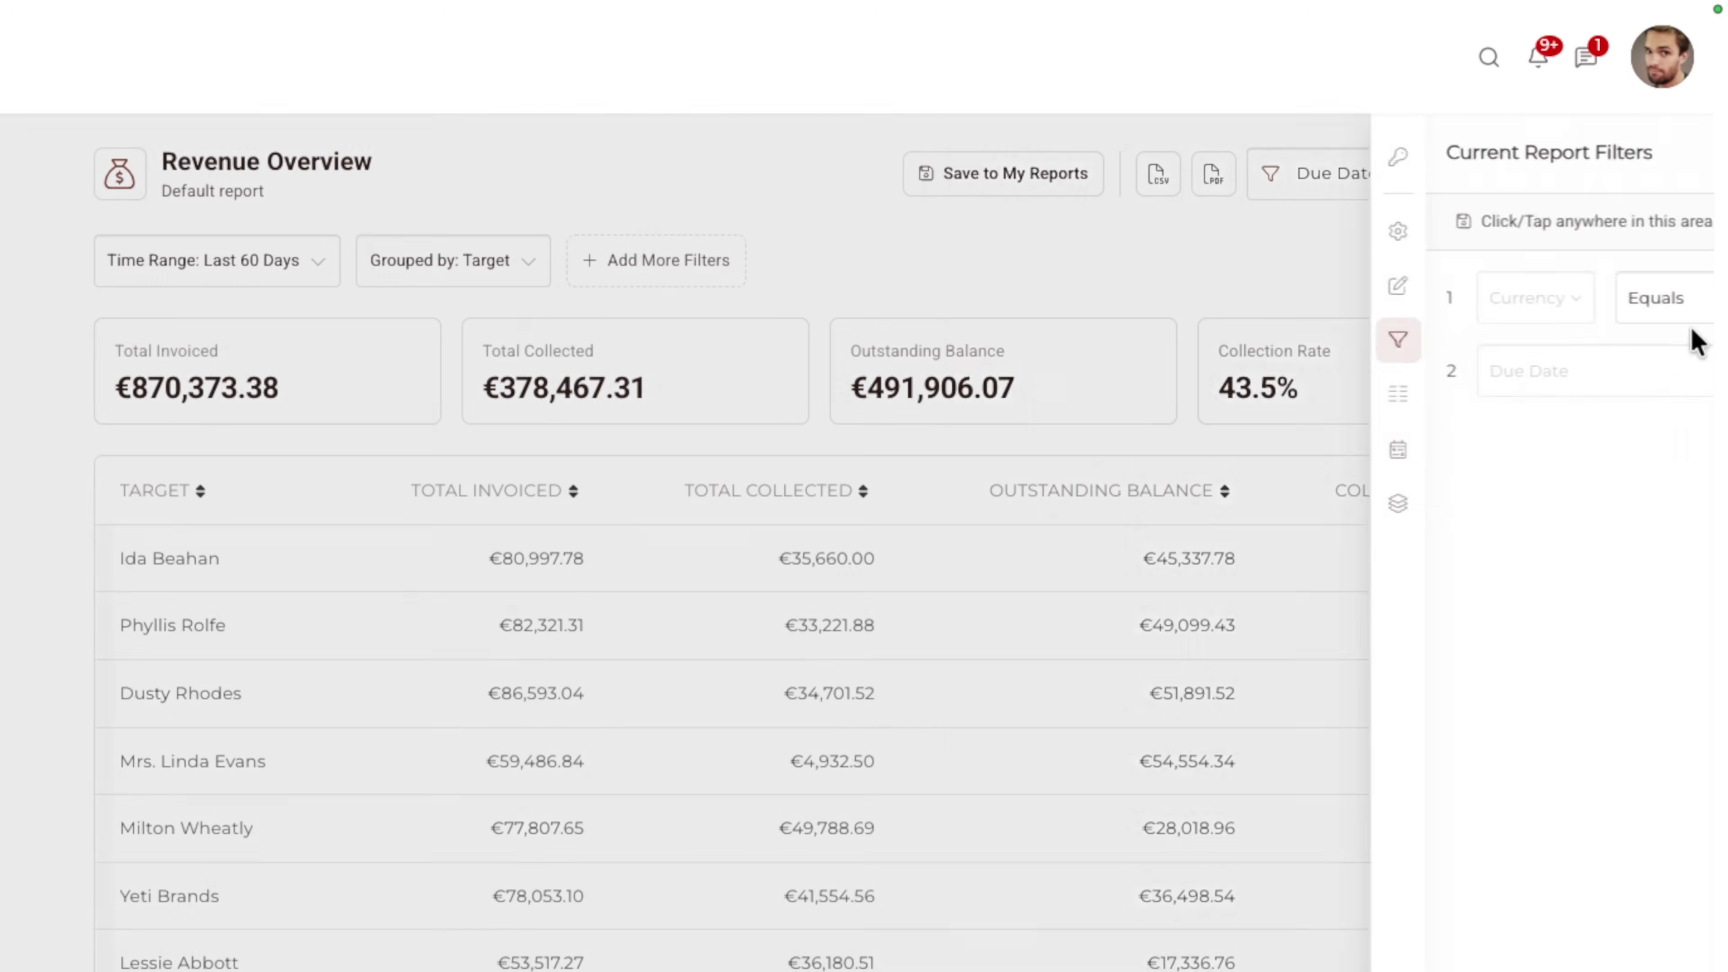
pyautogui.click(1455, 320)
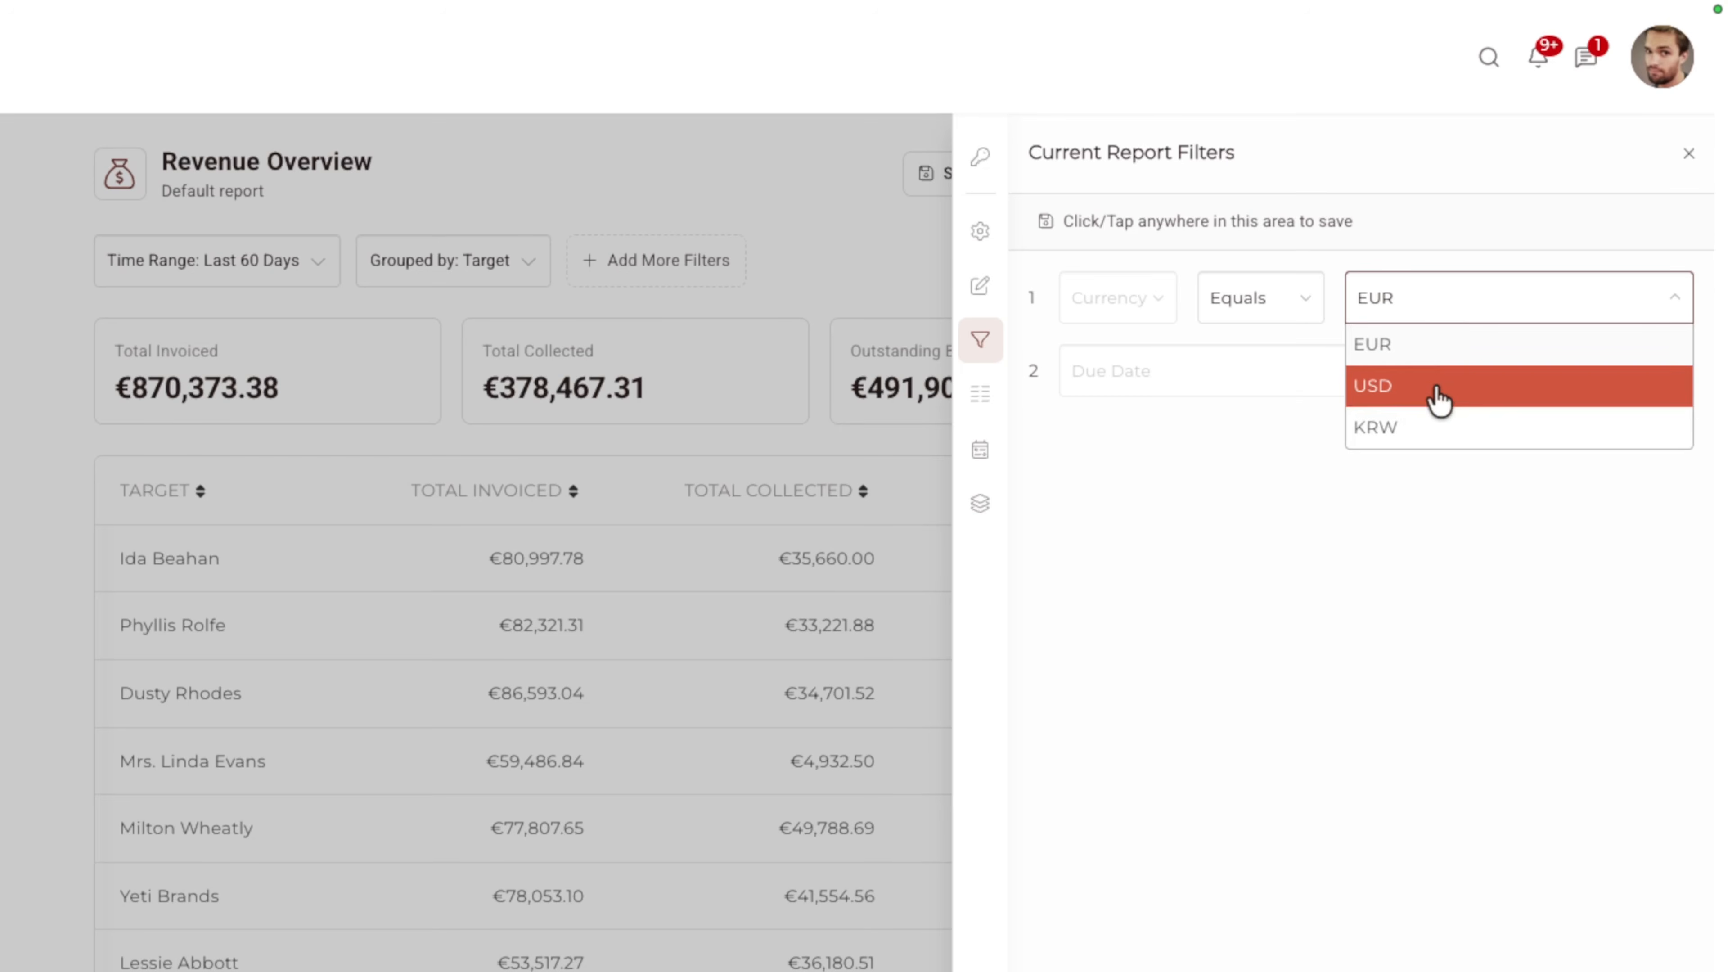
pyautogui.click(1436, 394)
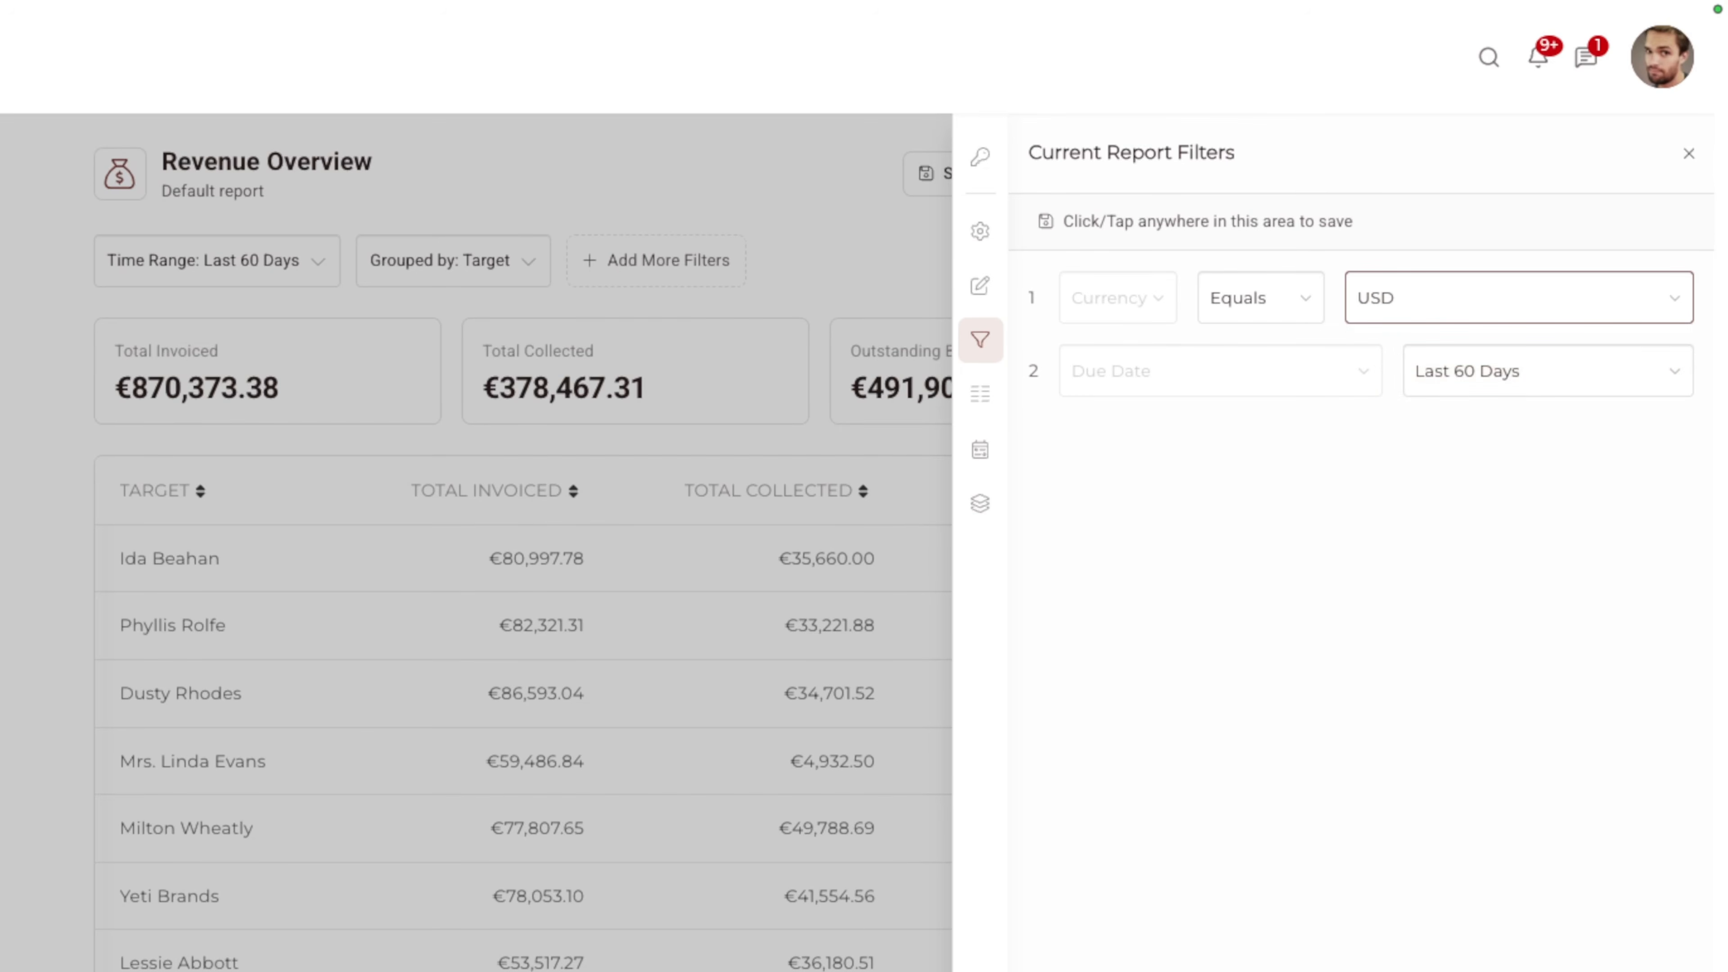
pyautogui.click(644, 963)
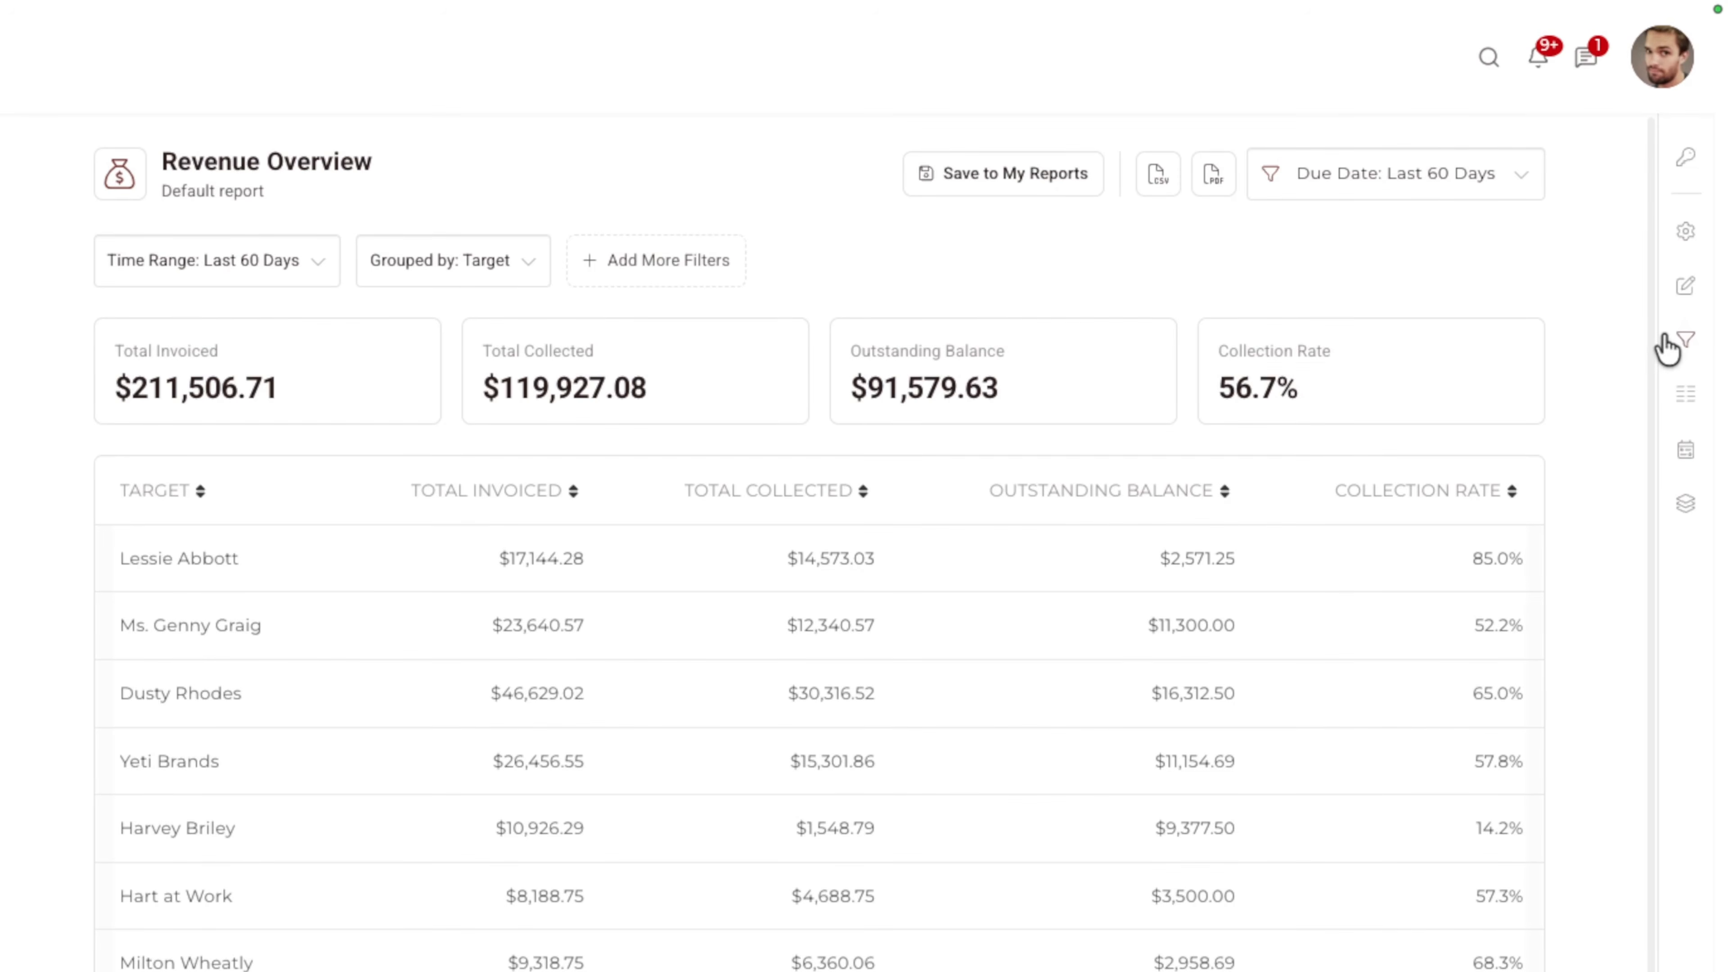
# Step: Add a third report filter where the Shoe Size field equals 11 and apply it
pyautogui.click(1677, 341)
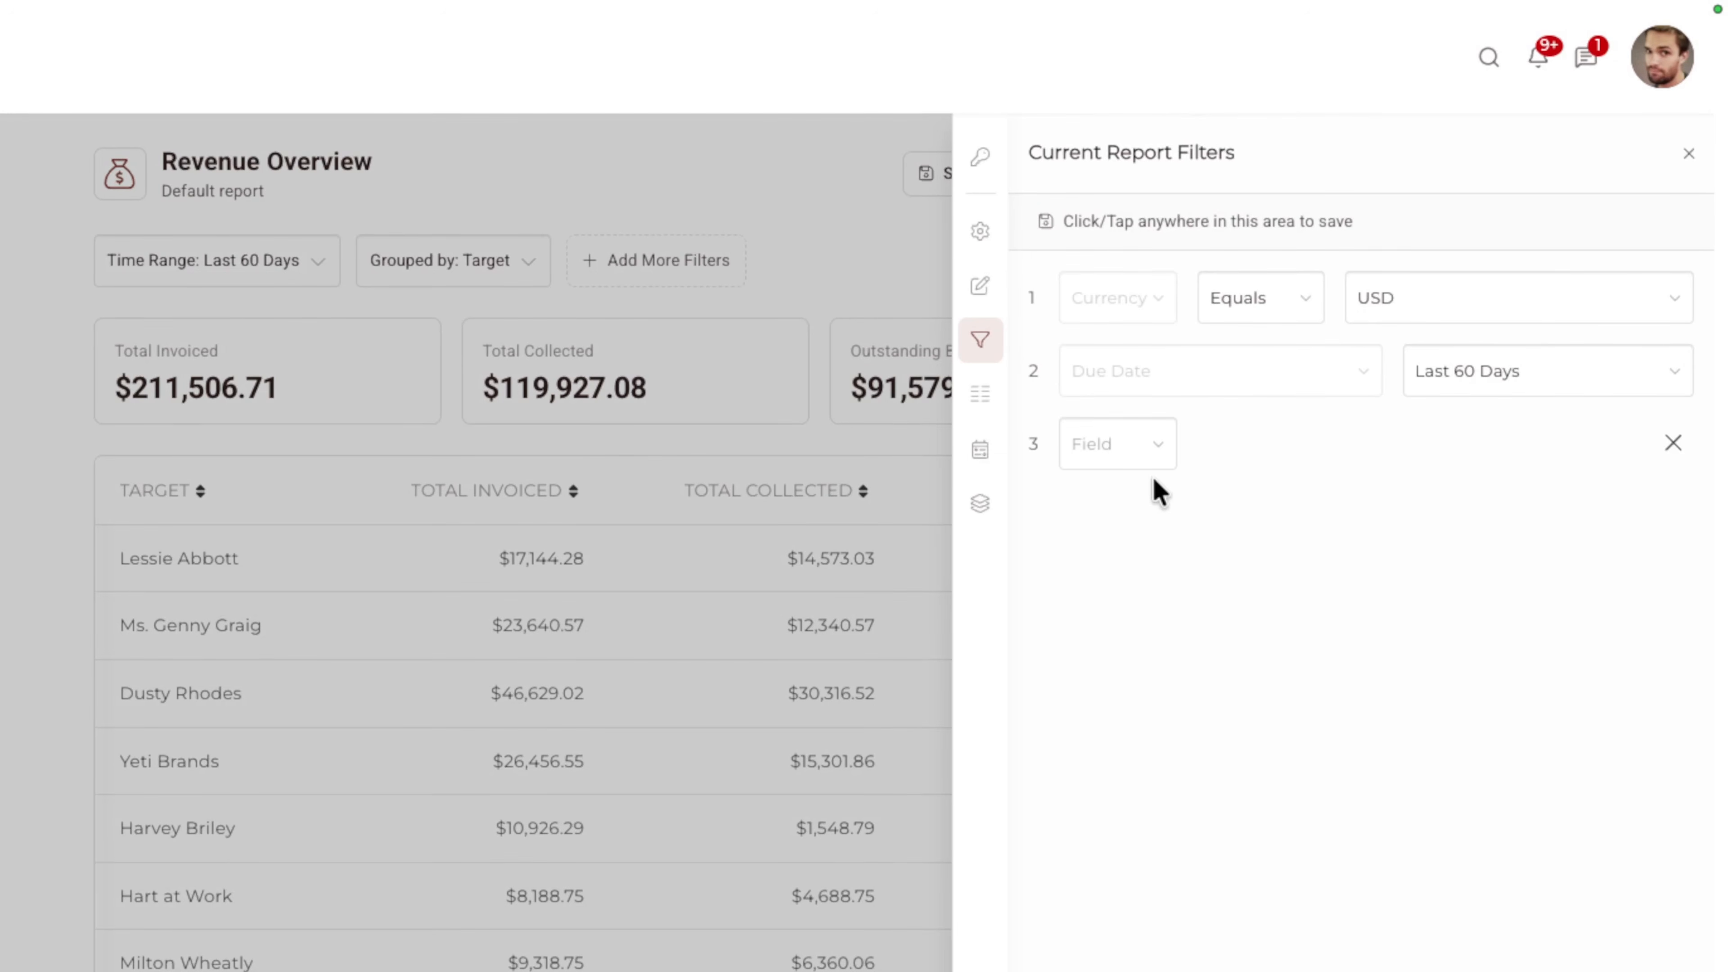
pyautogui.click(1155, 444)
pyautogui.scroll(-1, 1143, 592)
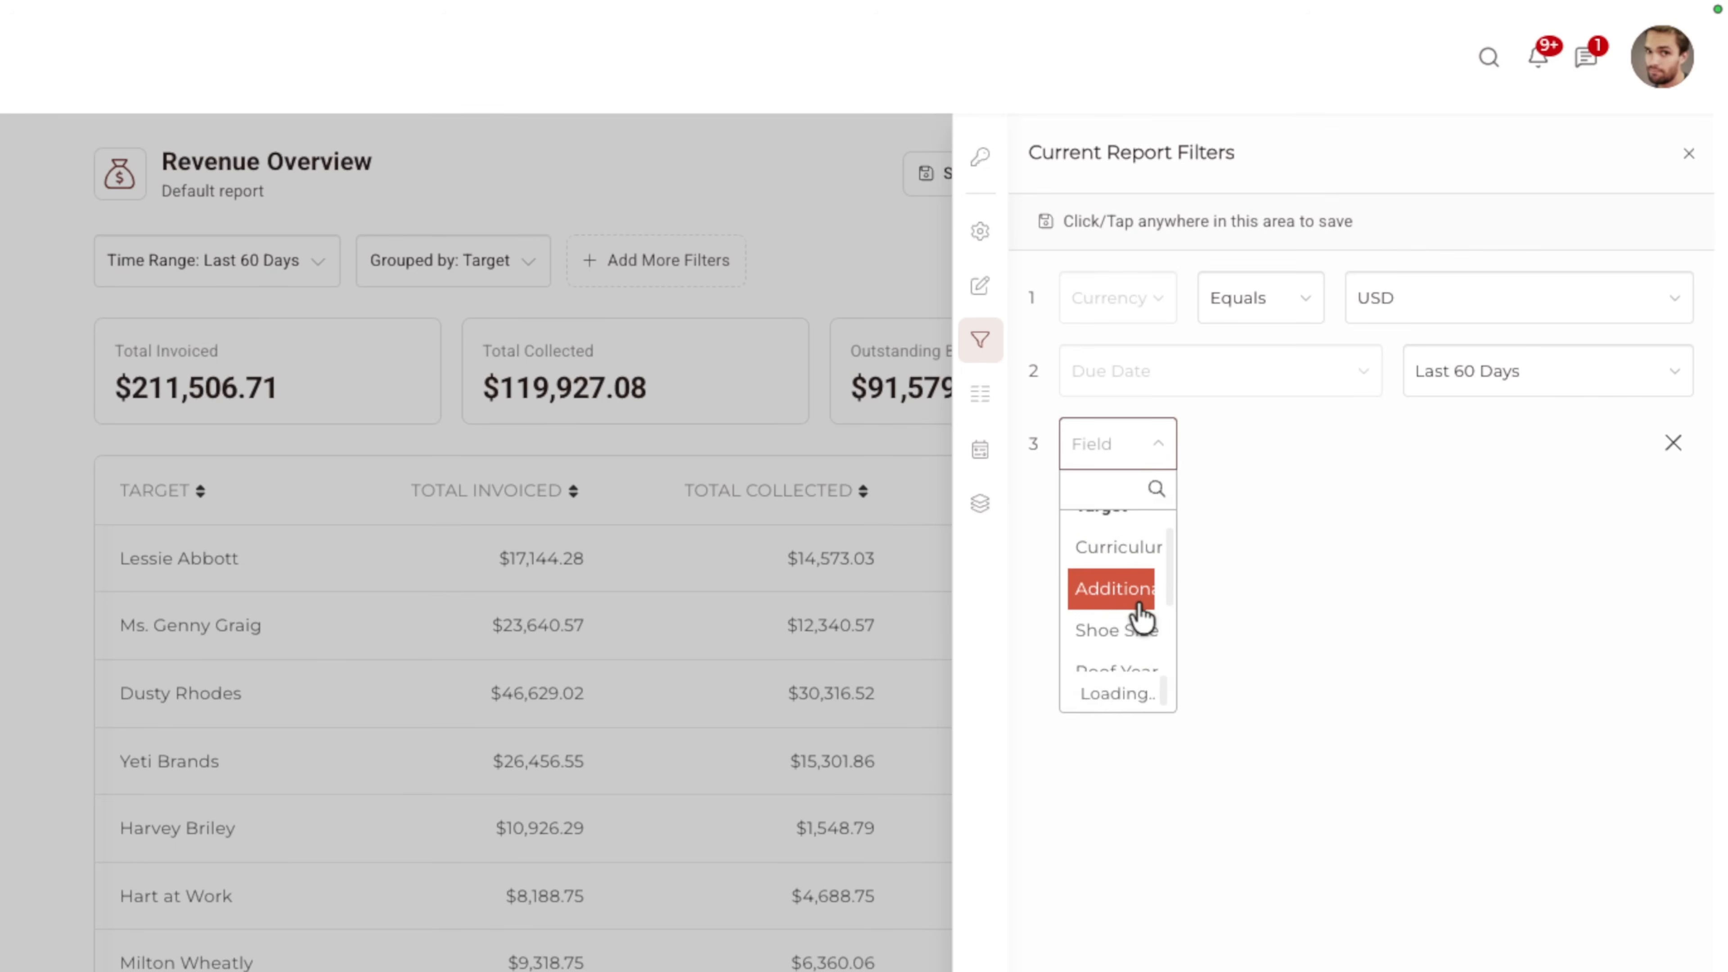
pyautogui.click(1139, 629)
pyautogui.click(1268, 450)
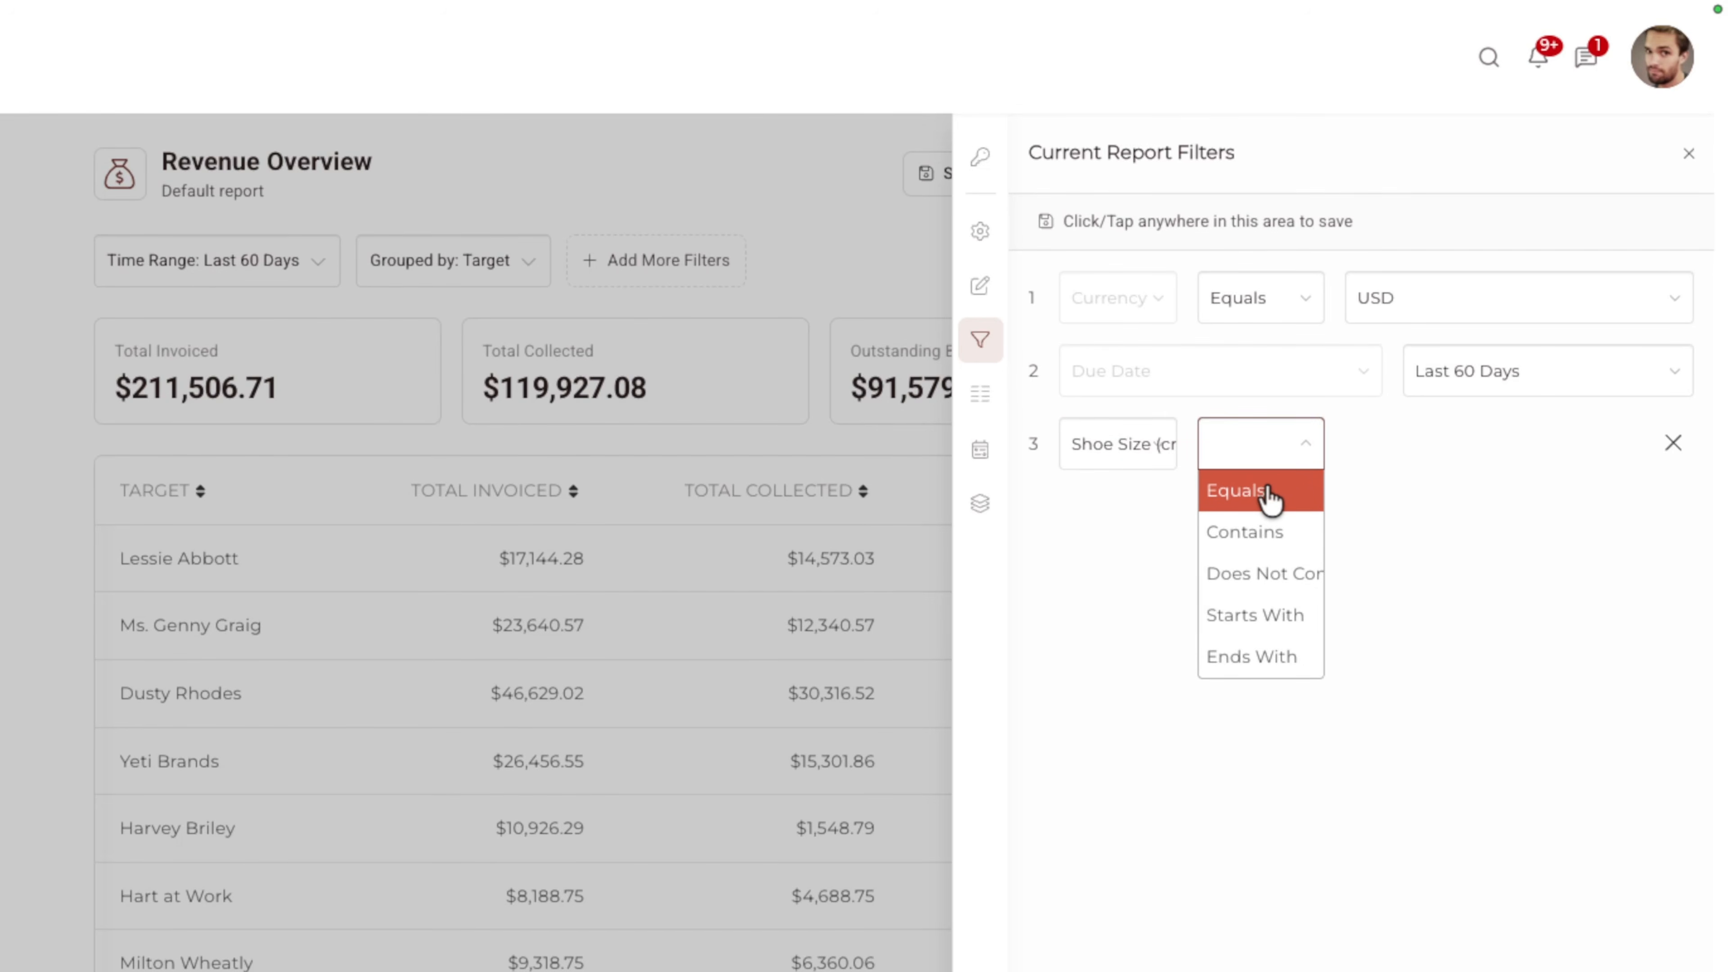
pyautogui.click(1269, 497)
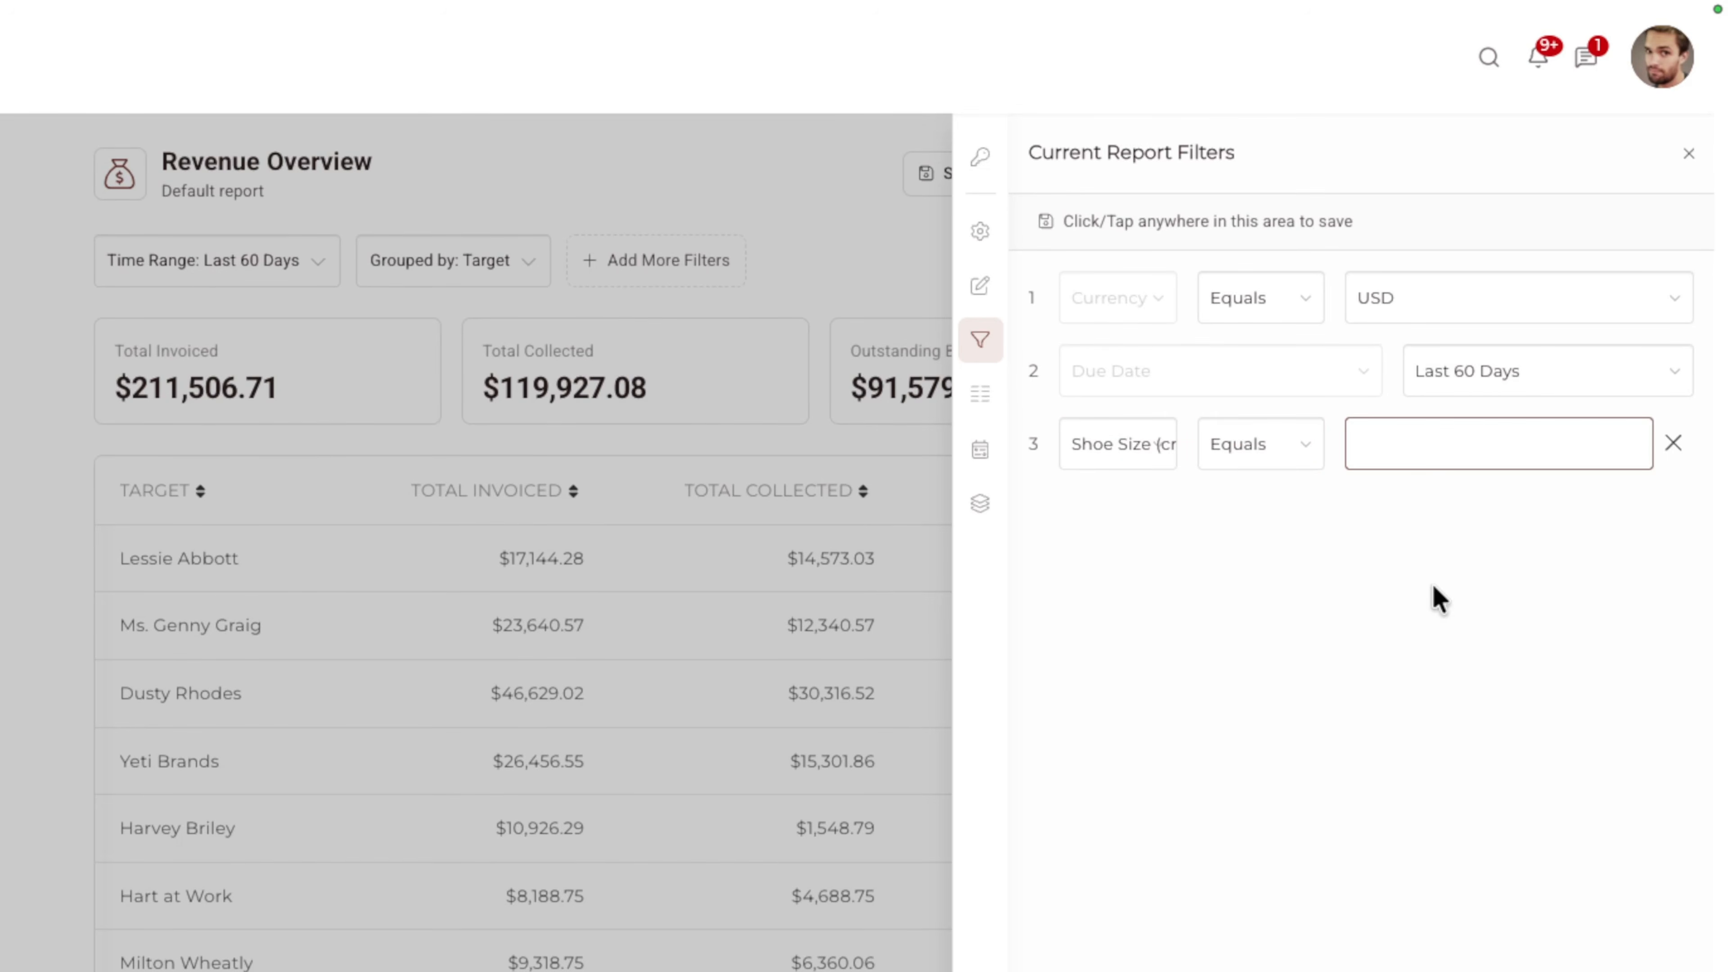
pyautogui.write('11')
pyautogui.press('Return')
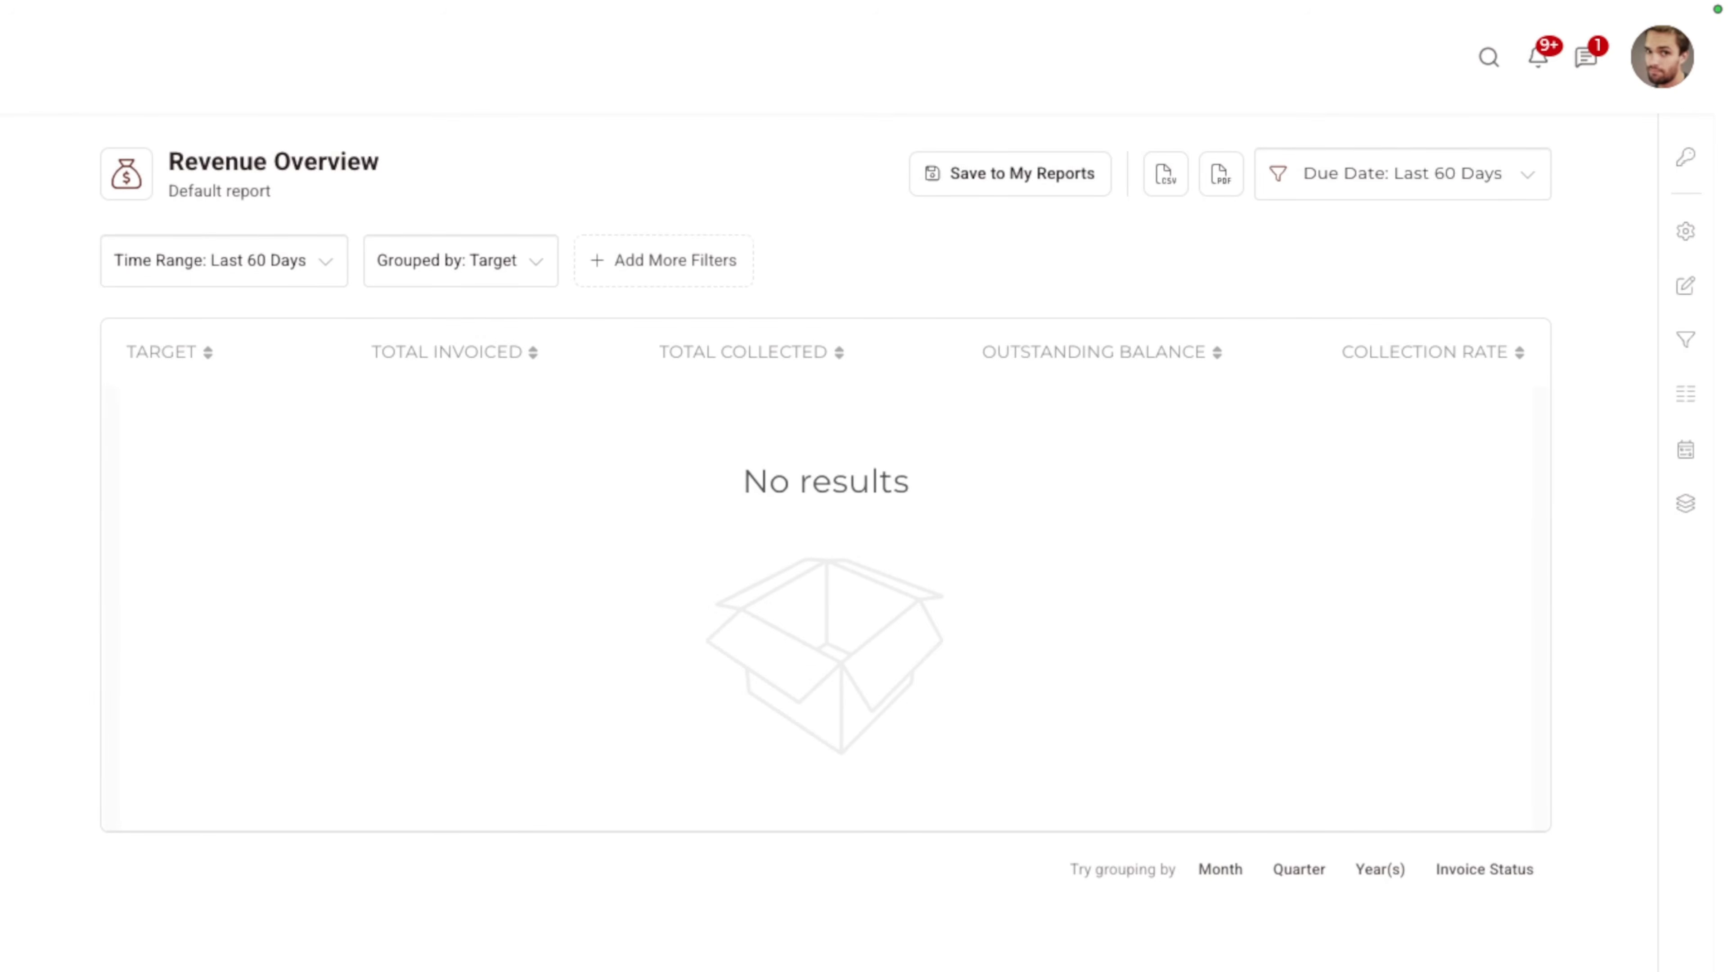
# Step: Remove the Shoe Size filter from the current report filters
pyautogui.click(1684, 340)
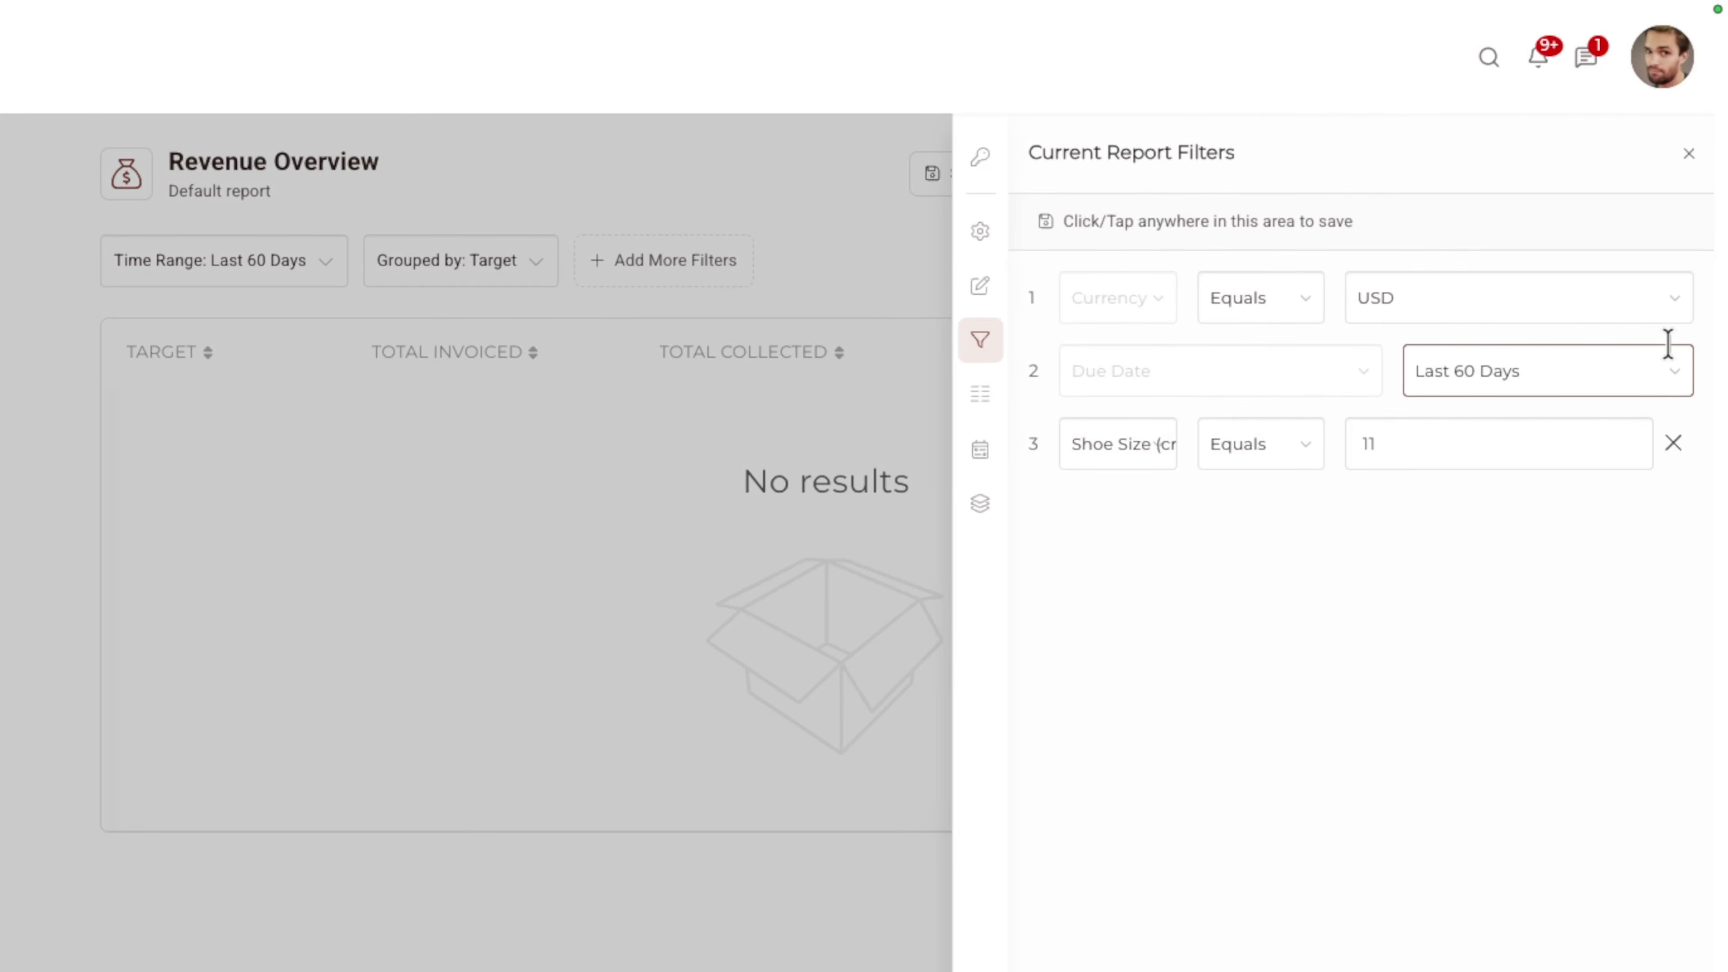
pyautogui.click(1673, 445)
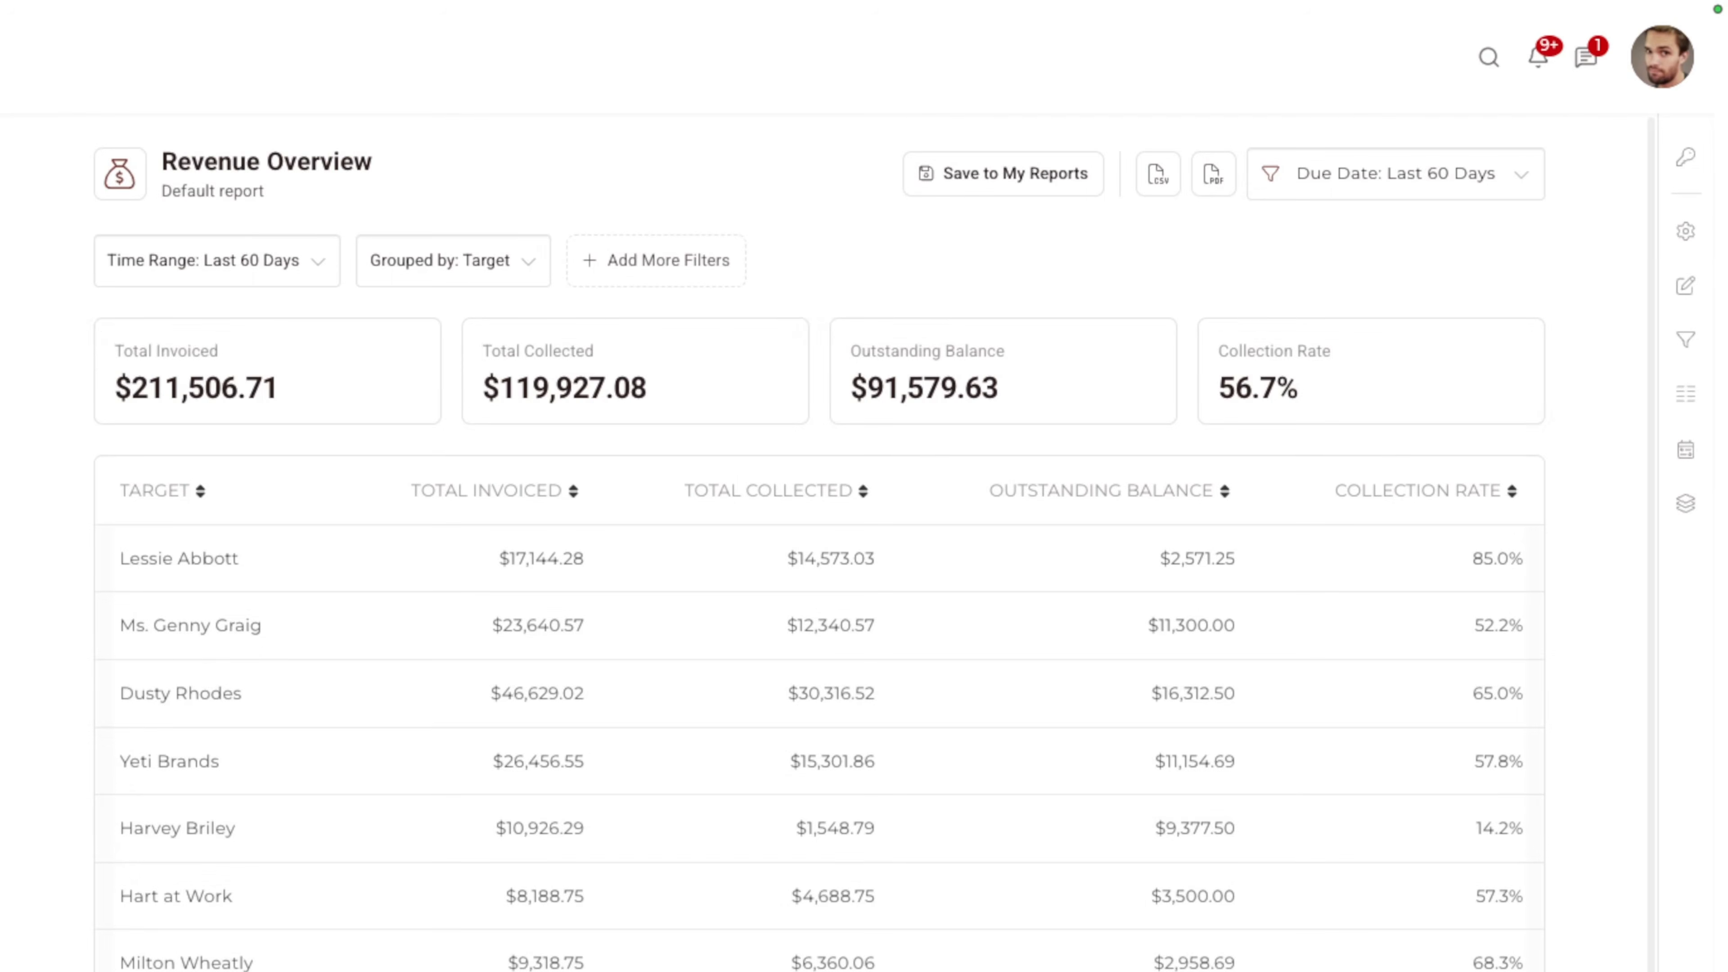
# Step: Move the Collection Rate column ahead of Outstanding Balance in the report columns and save the new order
pyautogui.click(1667, 394)
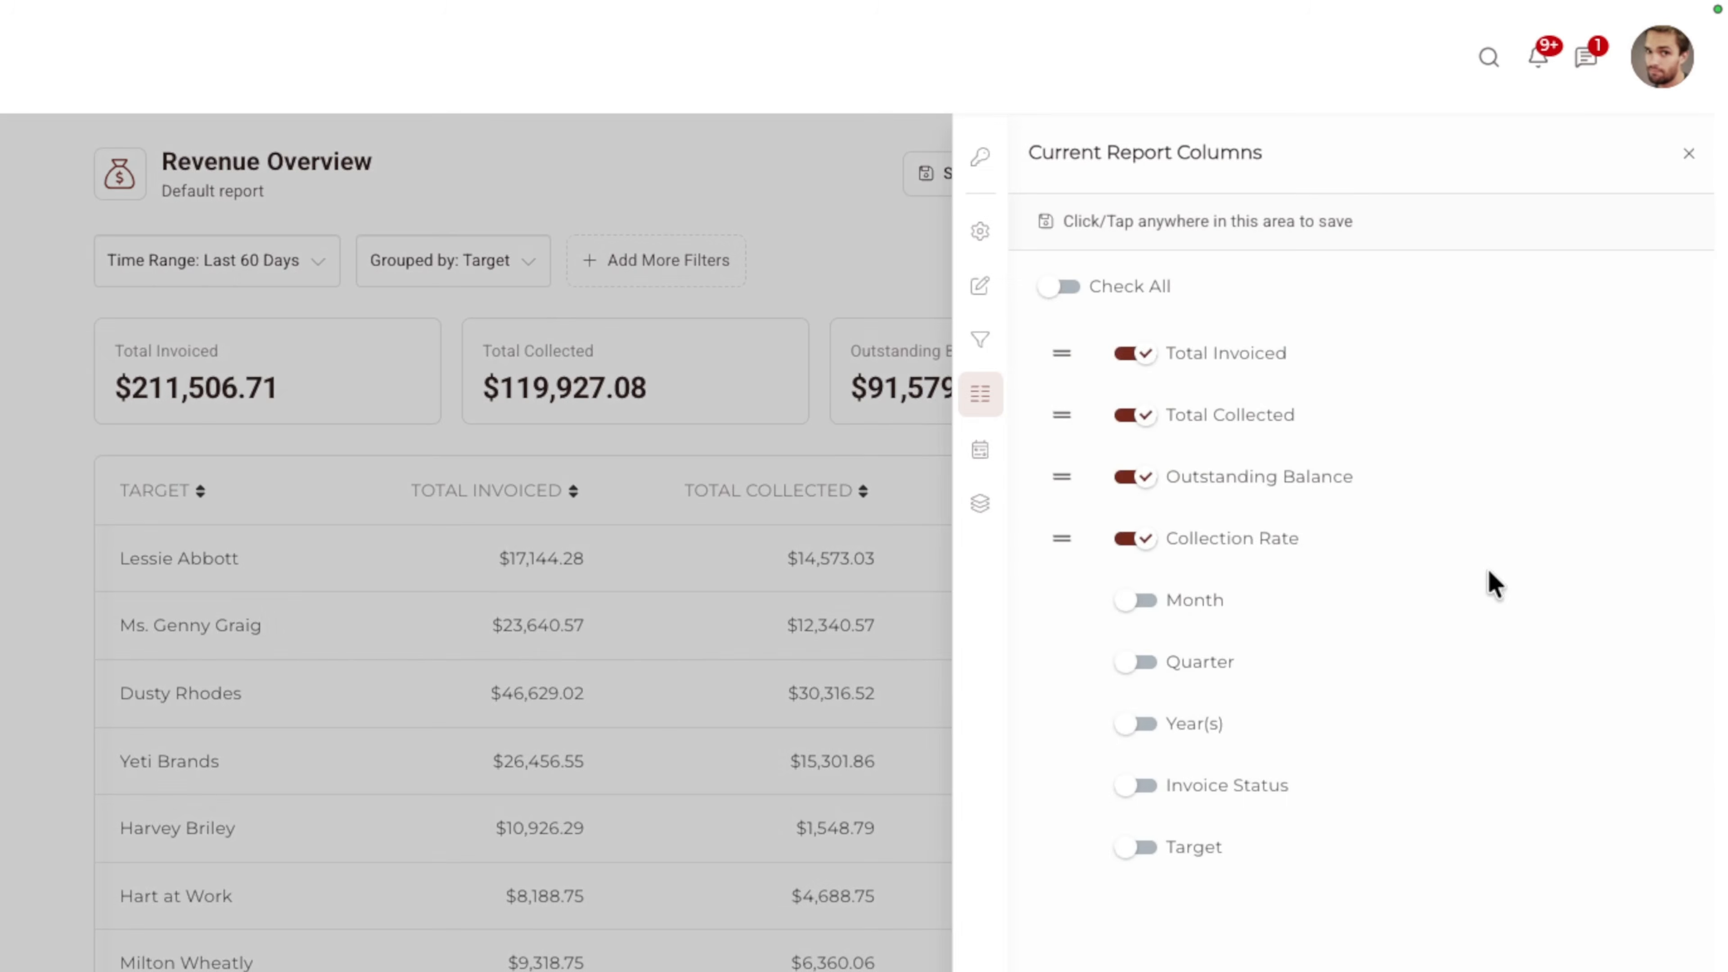
pyautogui.scroll(-2, 1224, 783)
pyautogui.scroll(-10, 1274, 882)
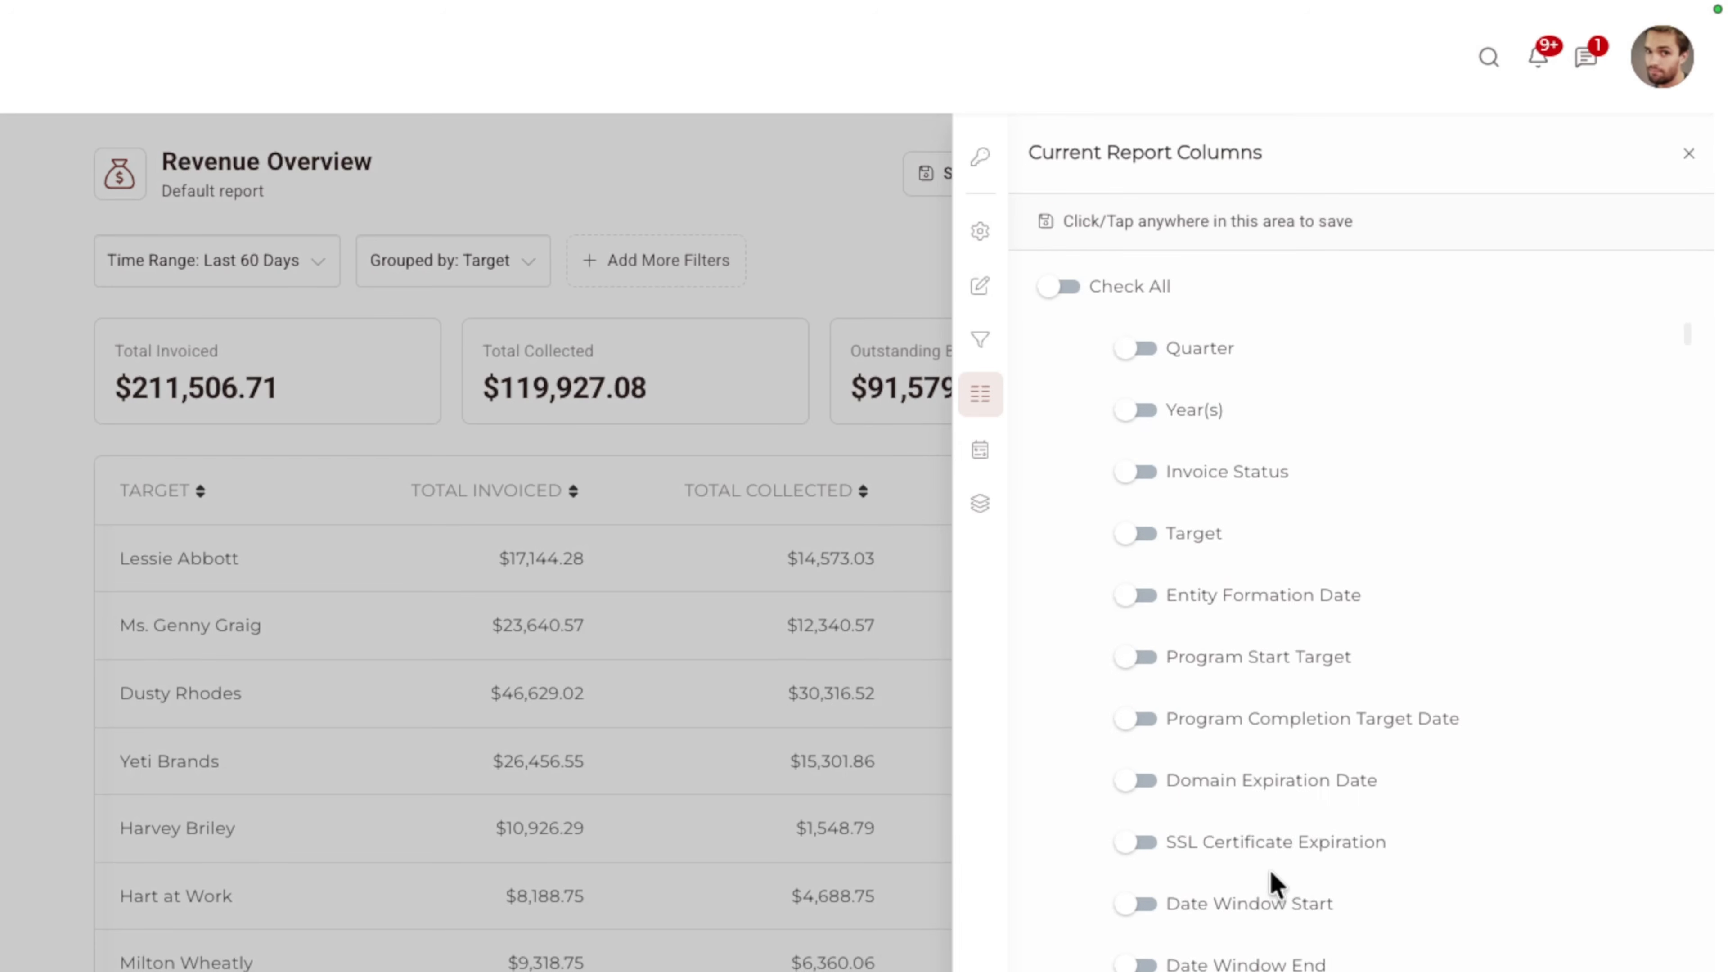
pyautogui.scroll(12, 1271, 872)
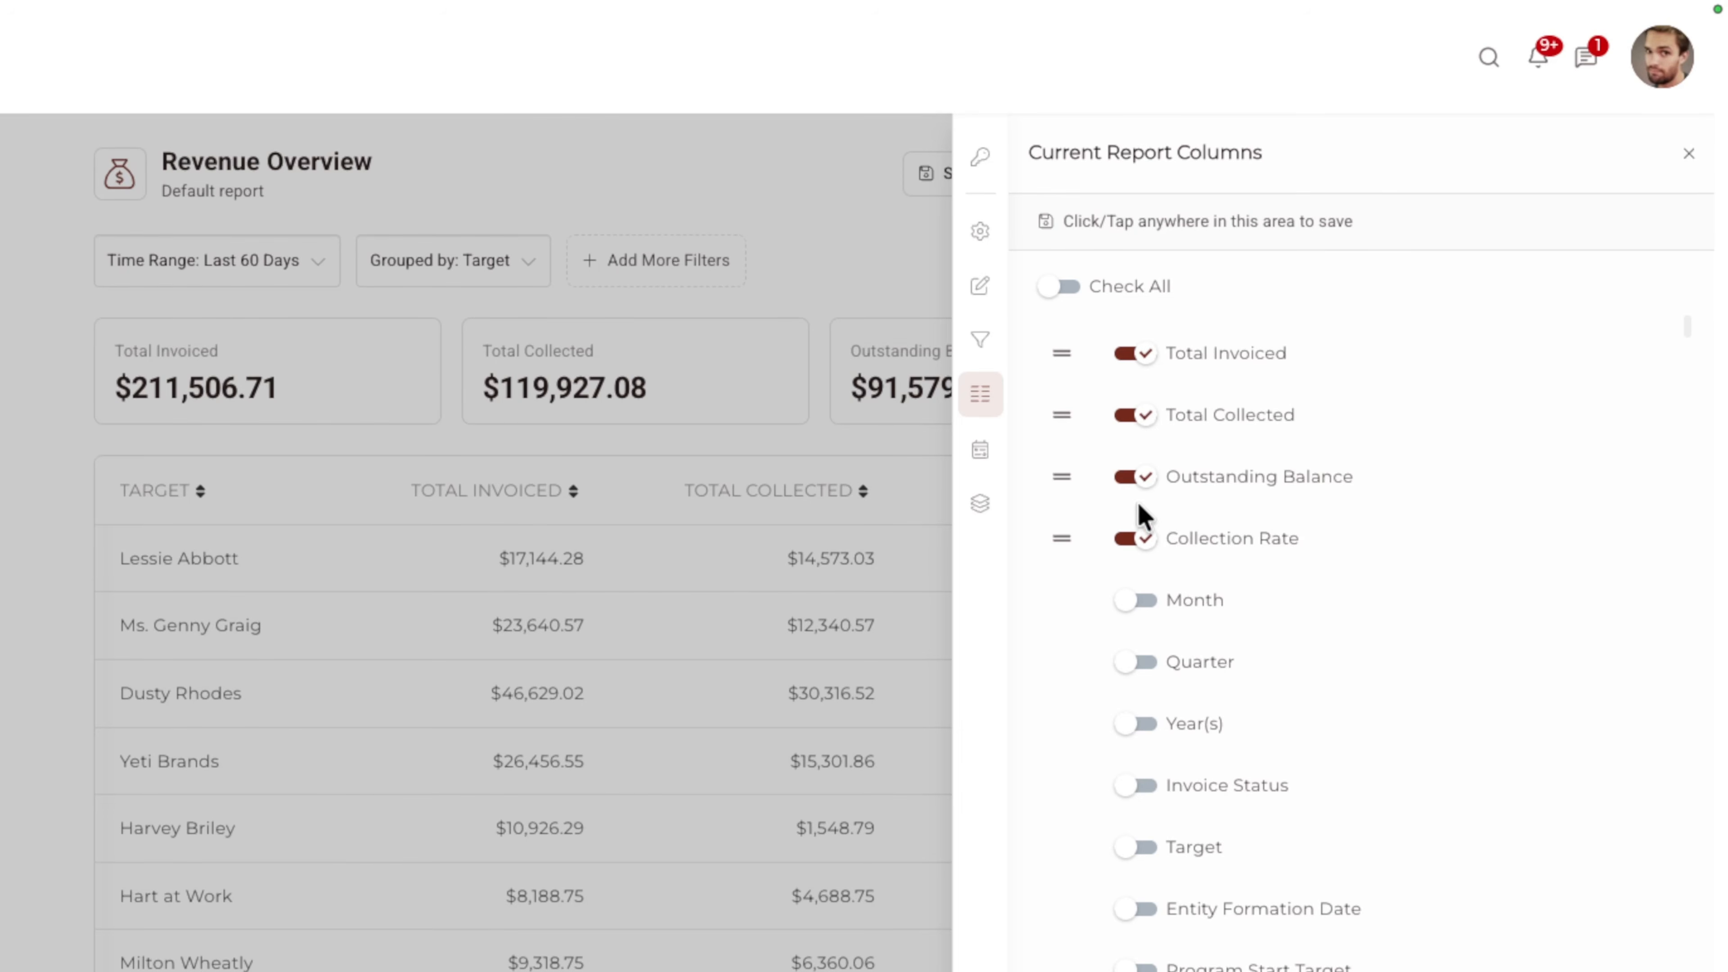
pyautogui.moveTo(1063, 539); pyautogui.dragTo(1075, 473)
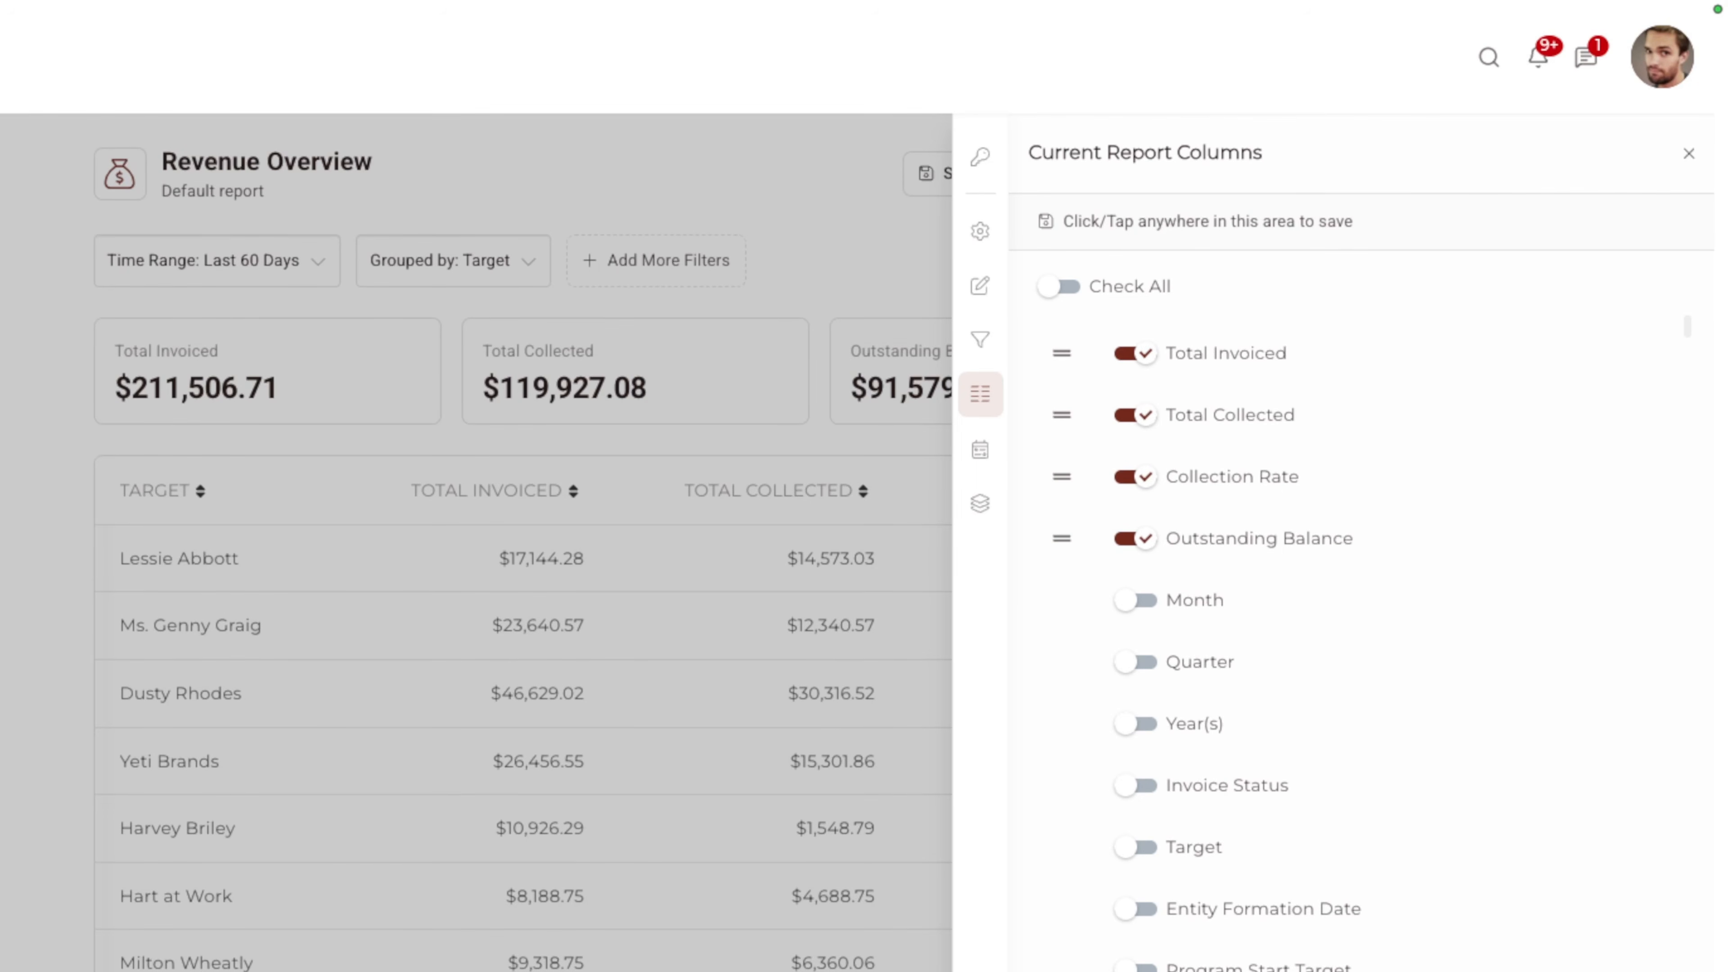
pyautogui.click(1073, 884)
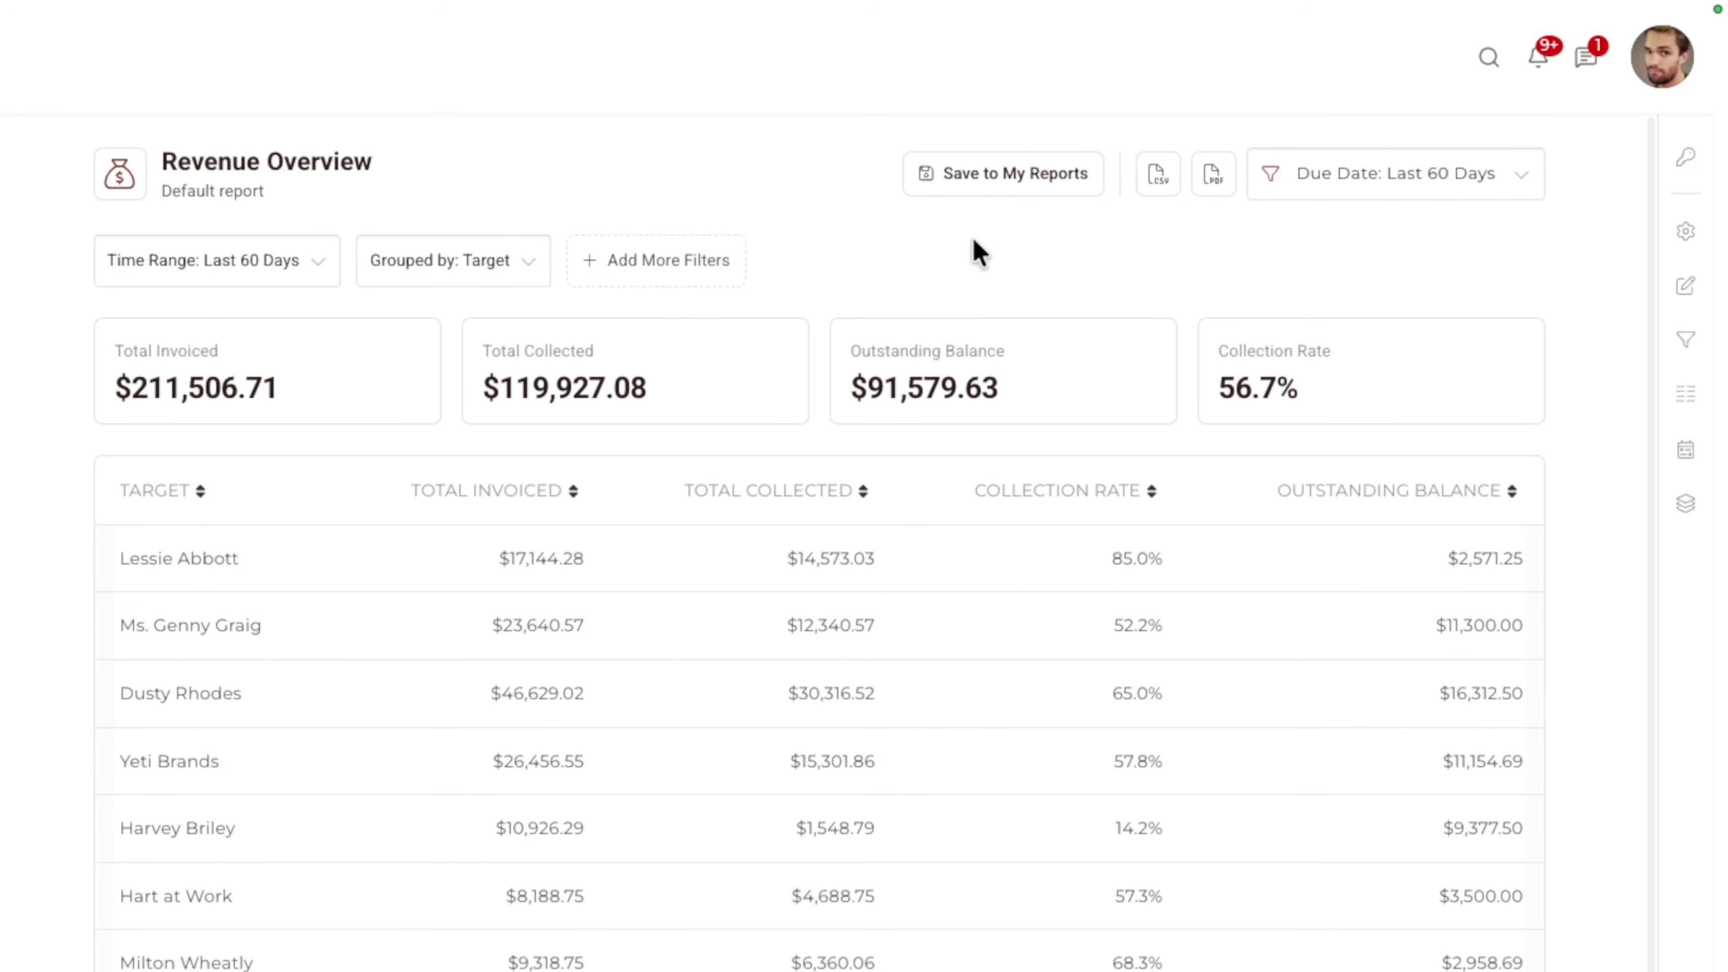
# Step: Save the customized report to My Reports with the title "Unique Name", keeping its current icon
pyautogui.click(959, 185)
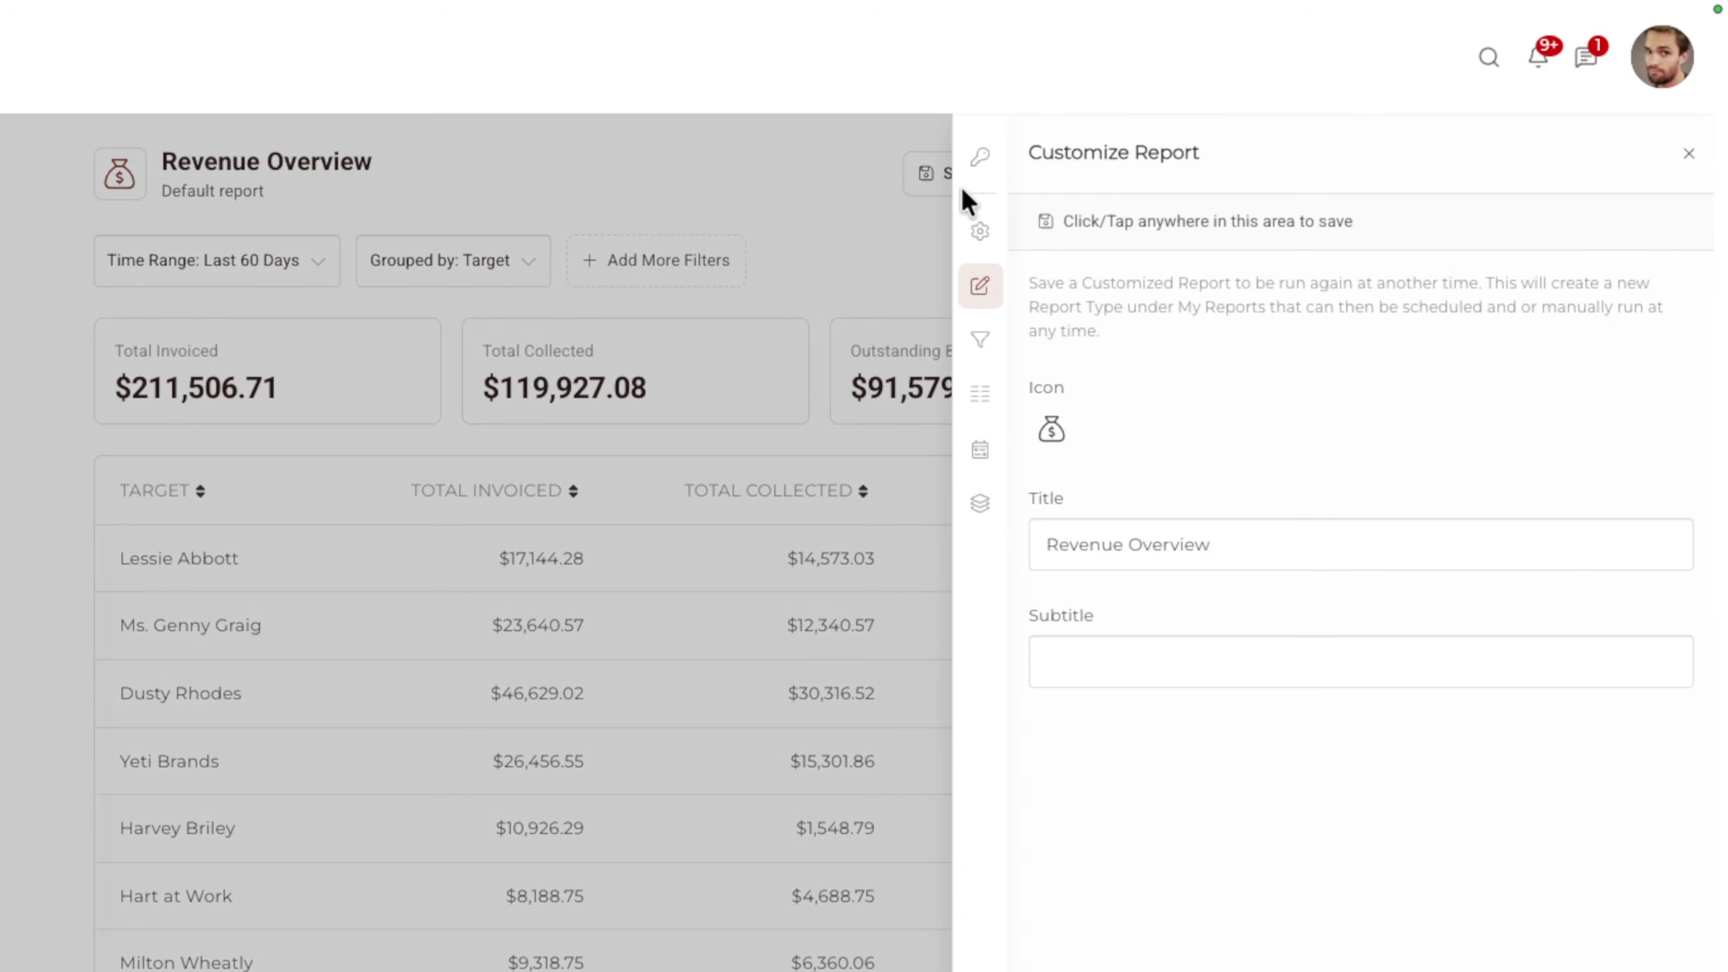
pyautogui.tripleClick(1168, 536)
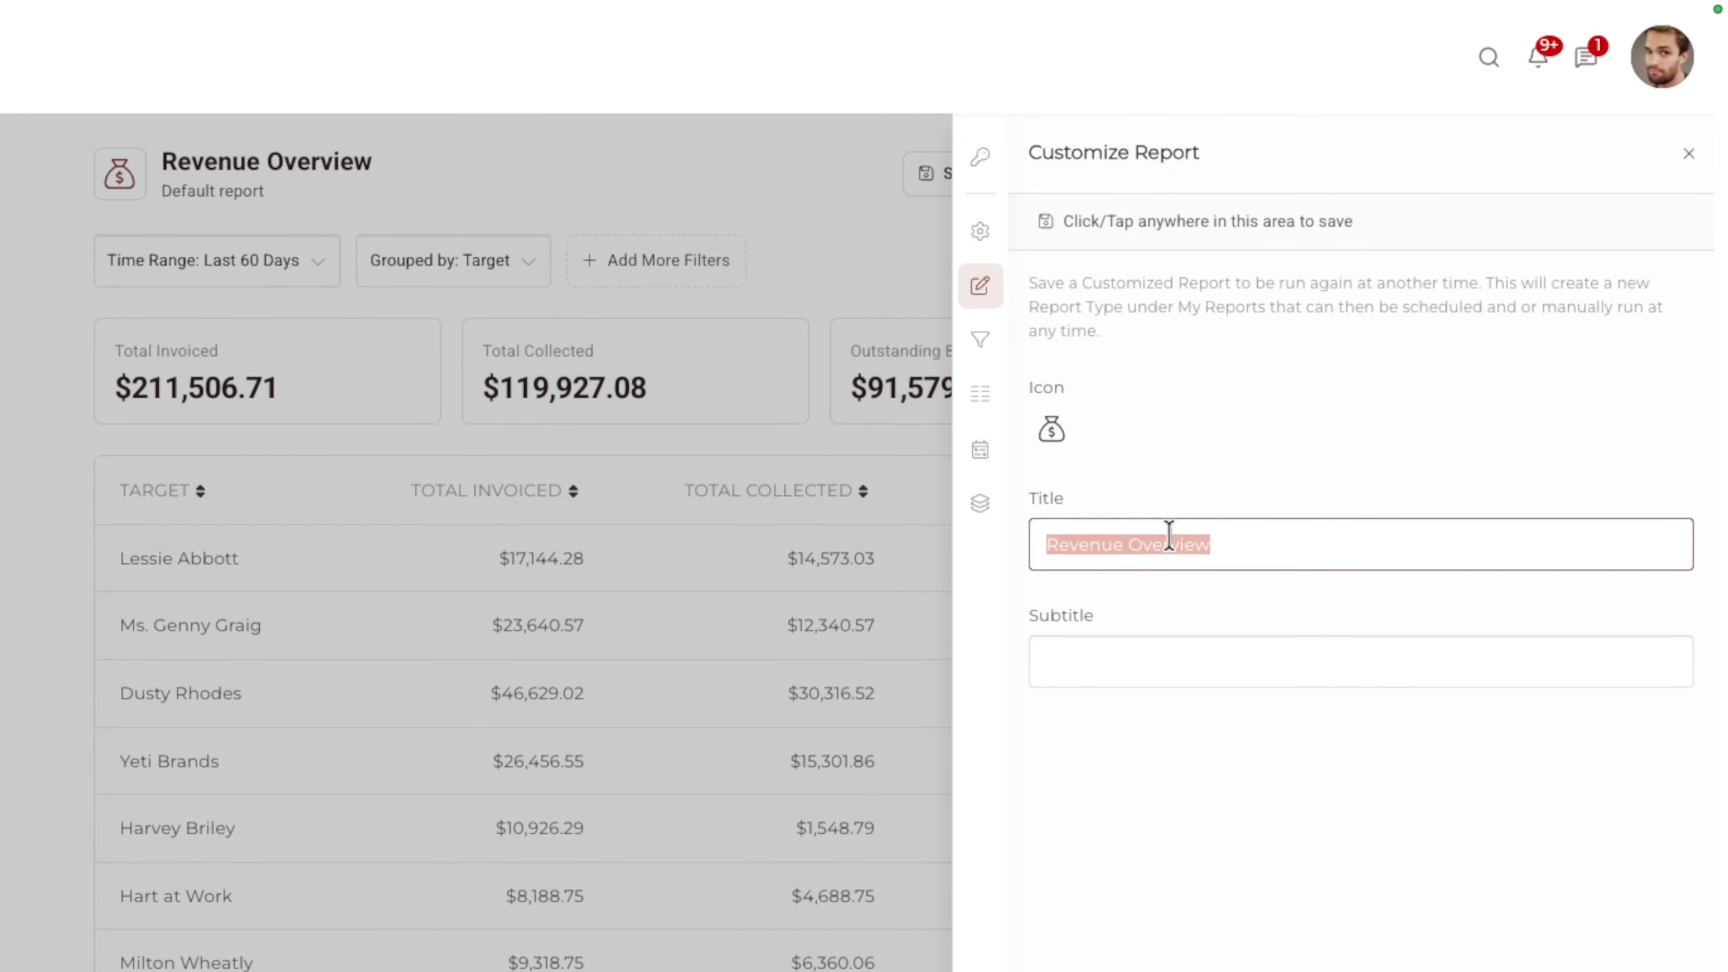
pyautogui.write('Unique Name')
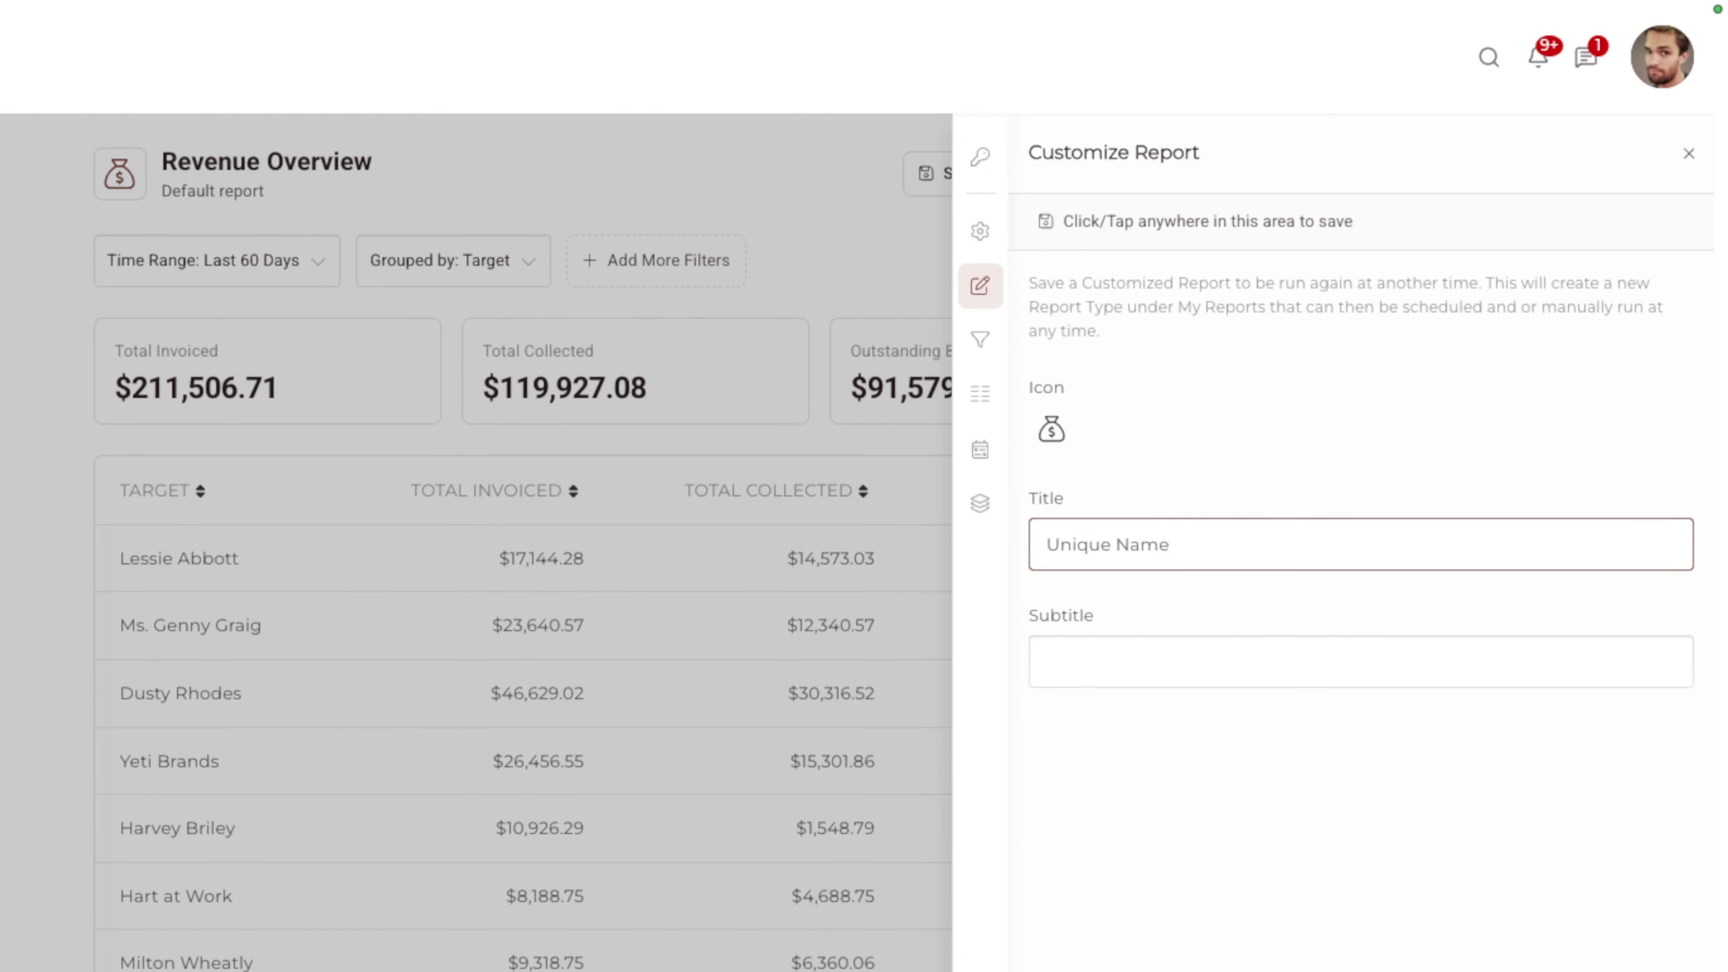
pyautogui.click(1055, 435)
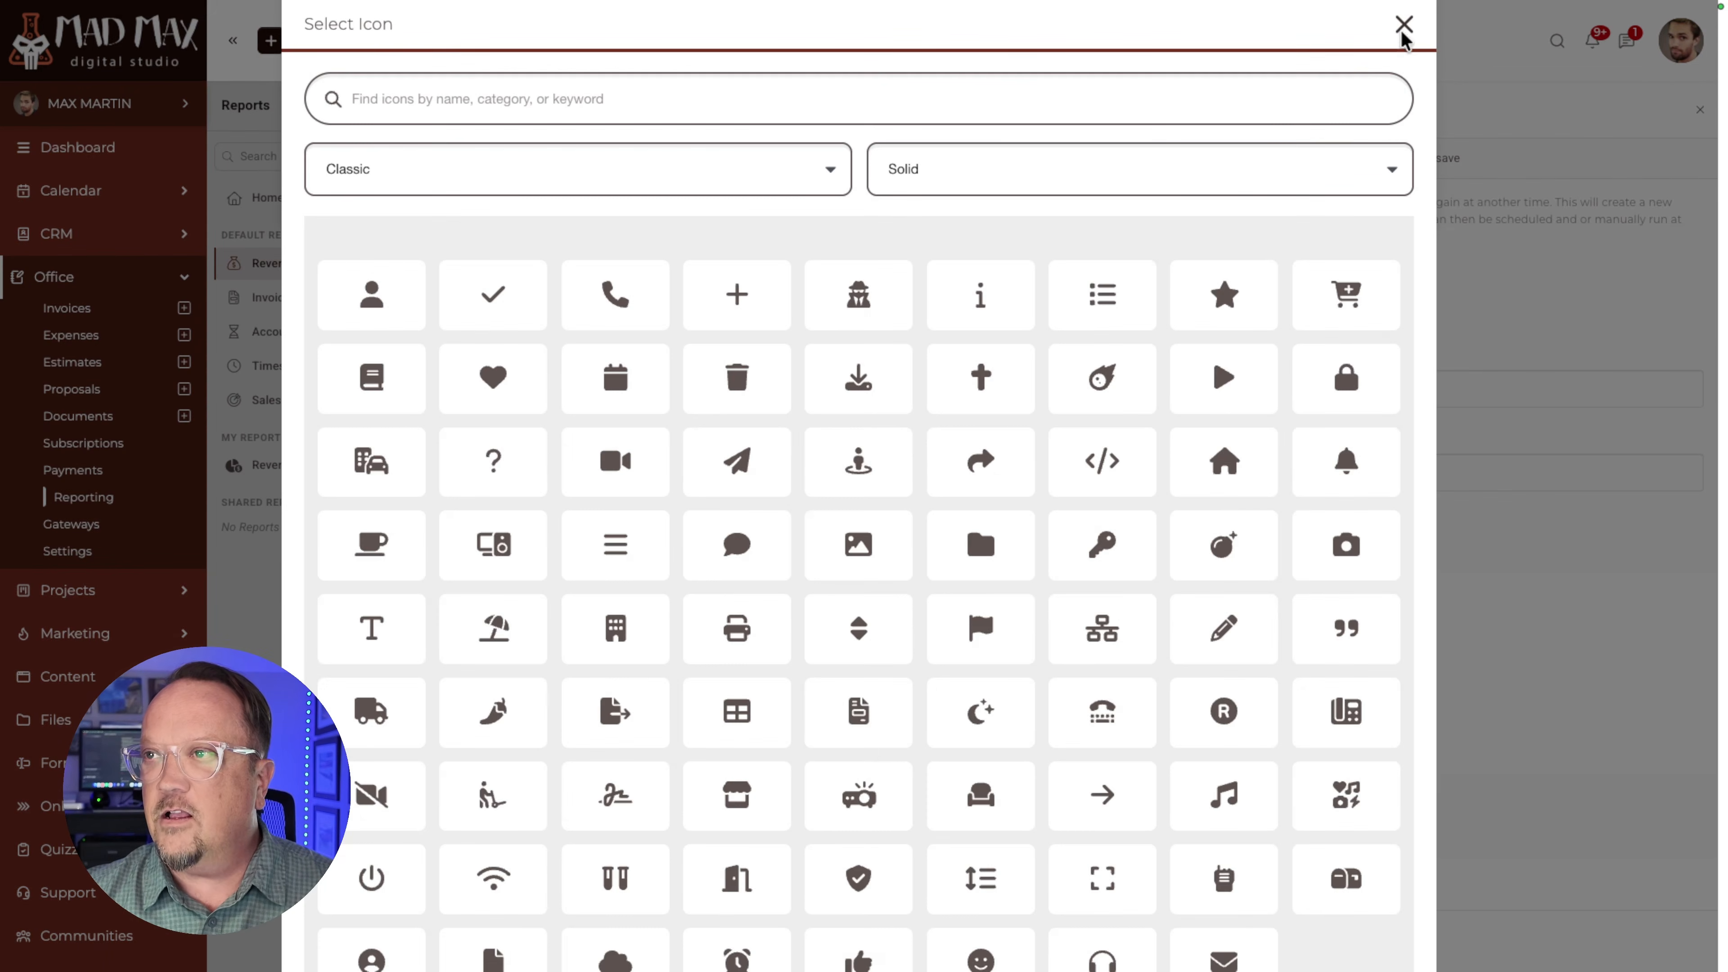
pyautogui.click(1403, 25)
pyautogui.click(1265, 941)
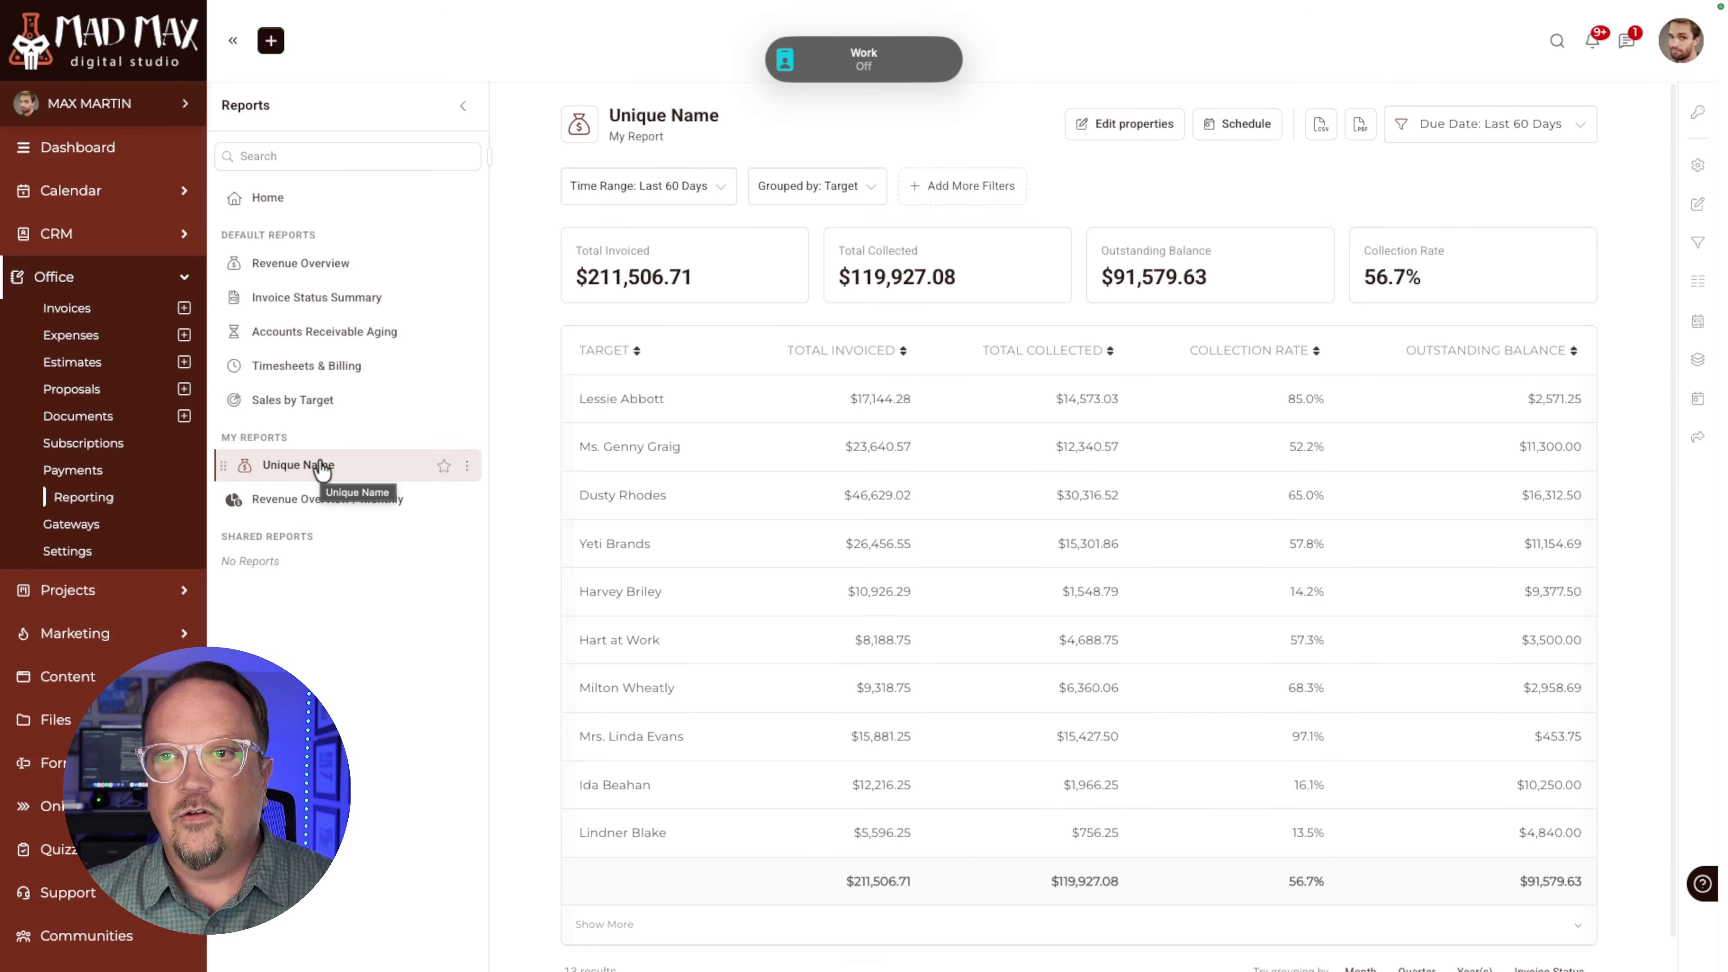
# Step: Reopen the Unique Name report by way of the Reports home page and slightly widen the reports list
pyautogui.click(307, 204)
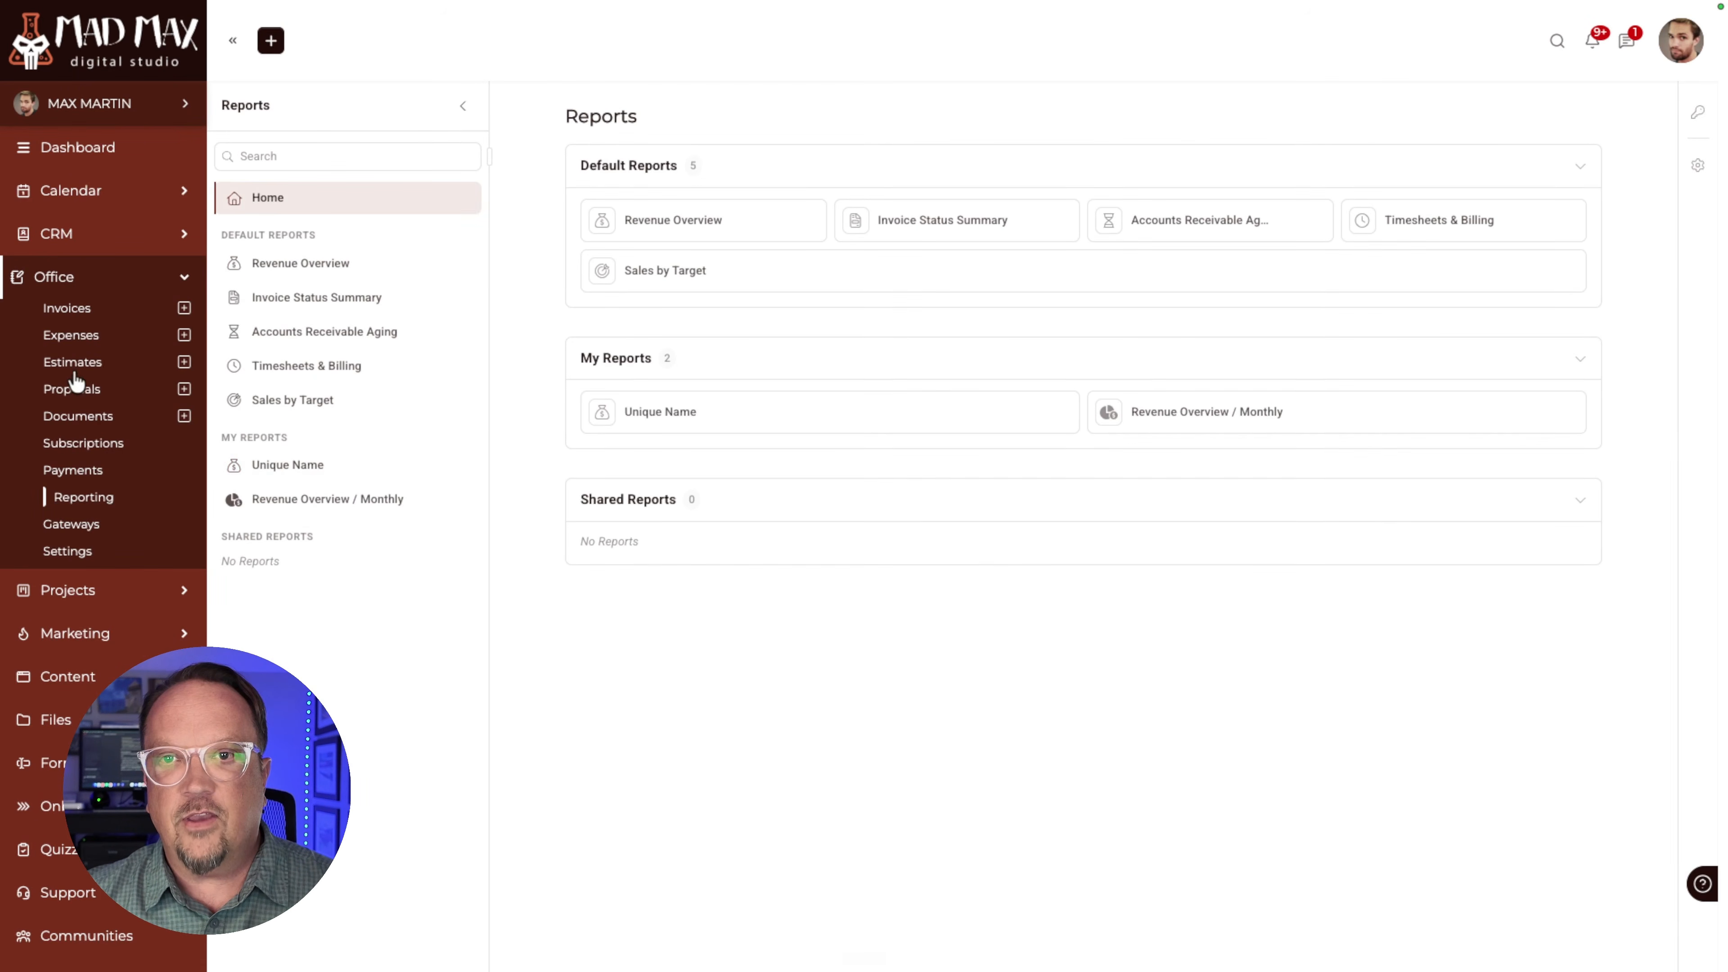
pyautogui.click(275, 470)
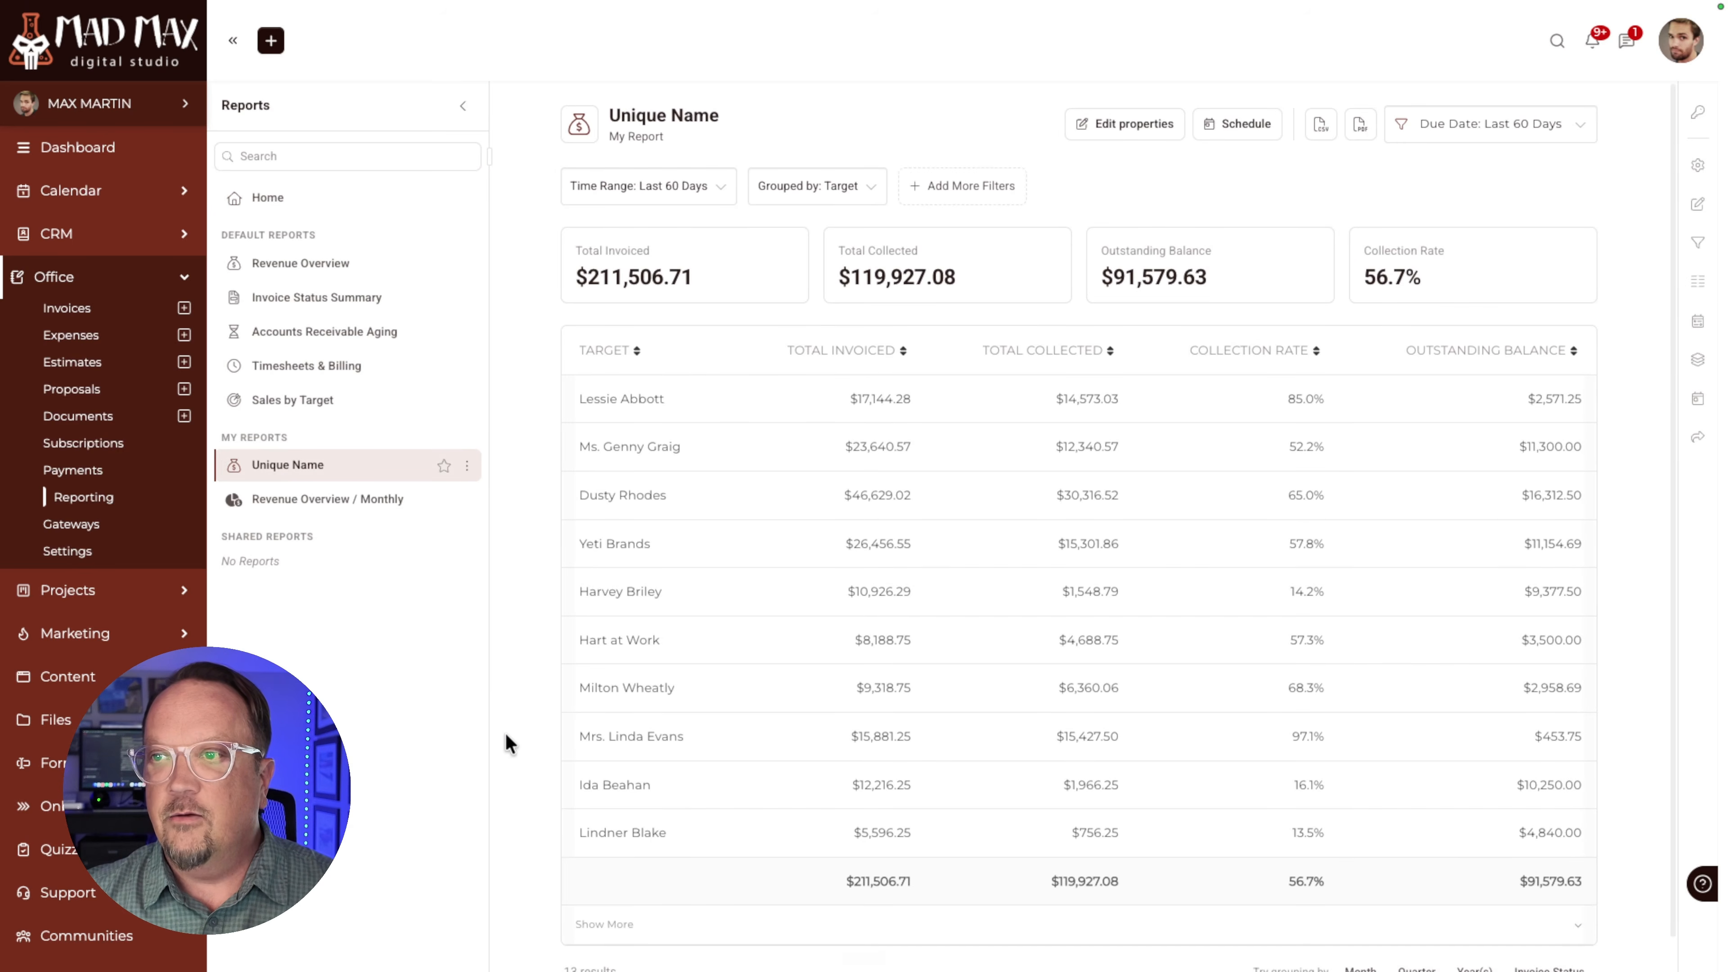
pyautogui.moveTo(490, 729); pyautogui.dragTo(538, 720)
# Step: Search the reports list for "unique" and clear the search text
pyautogui.click(409, 156)
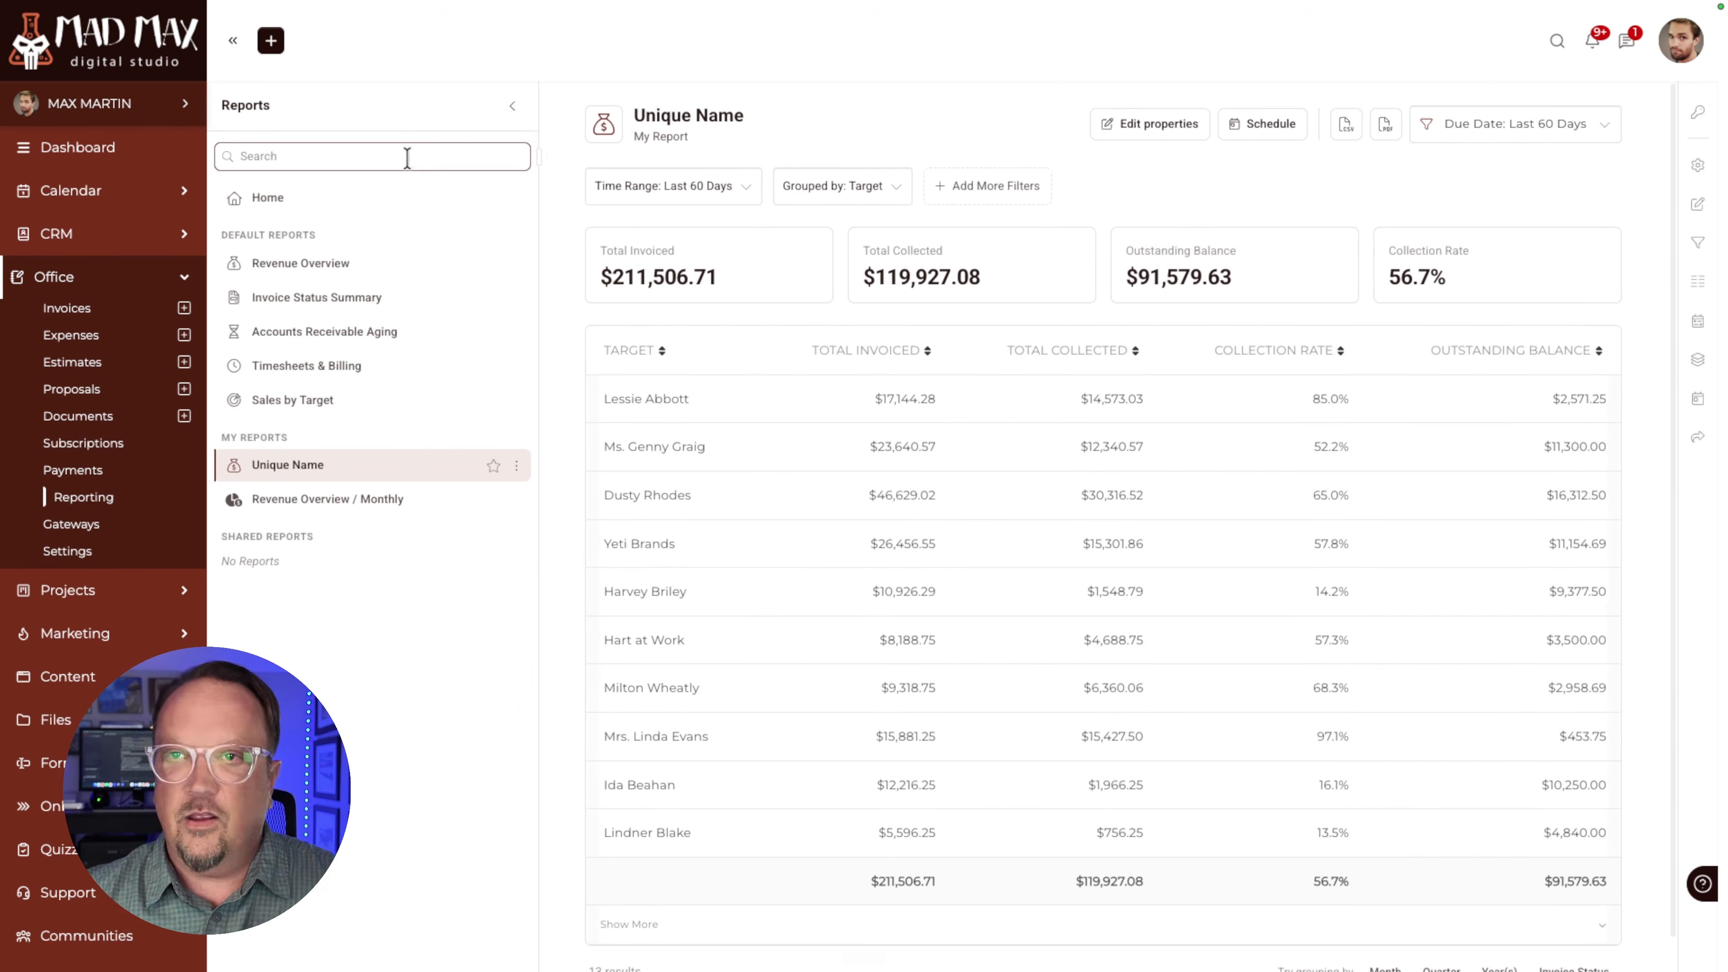
pyautogui.write('unique')
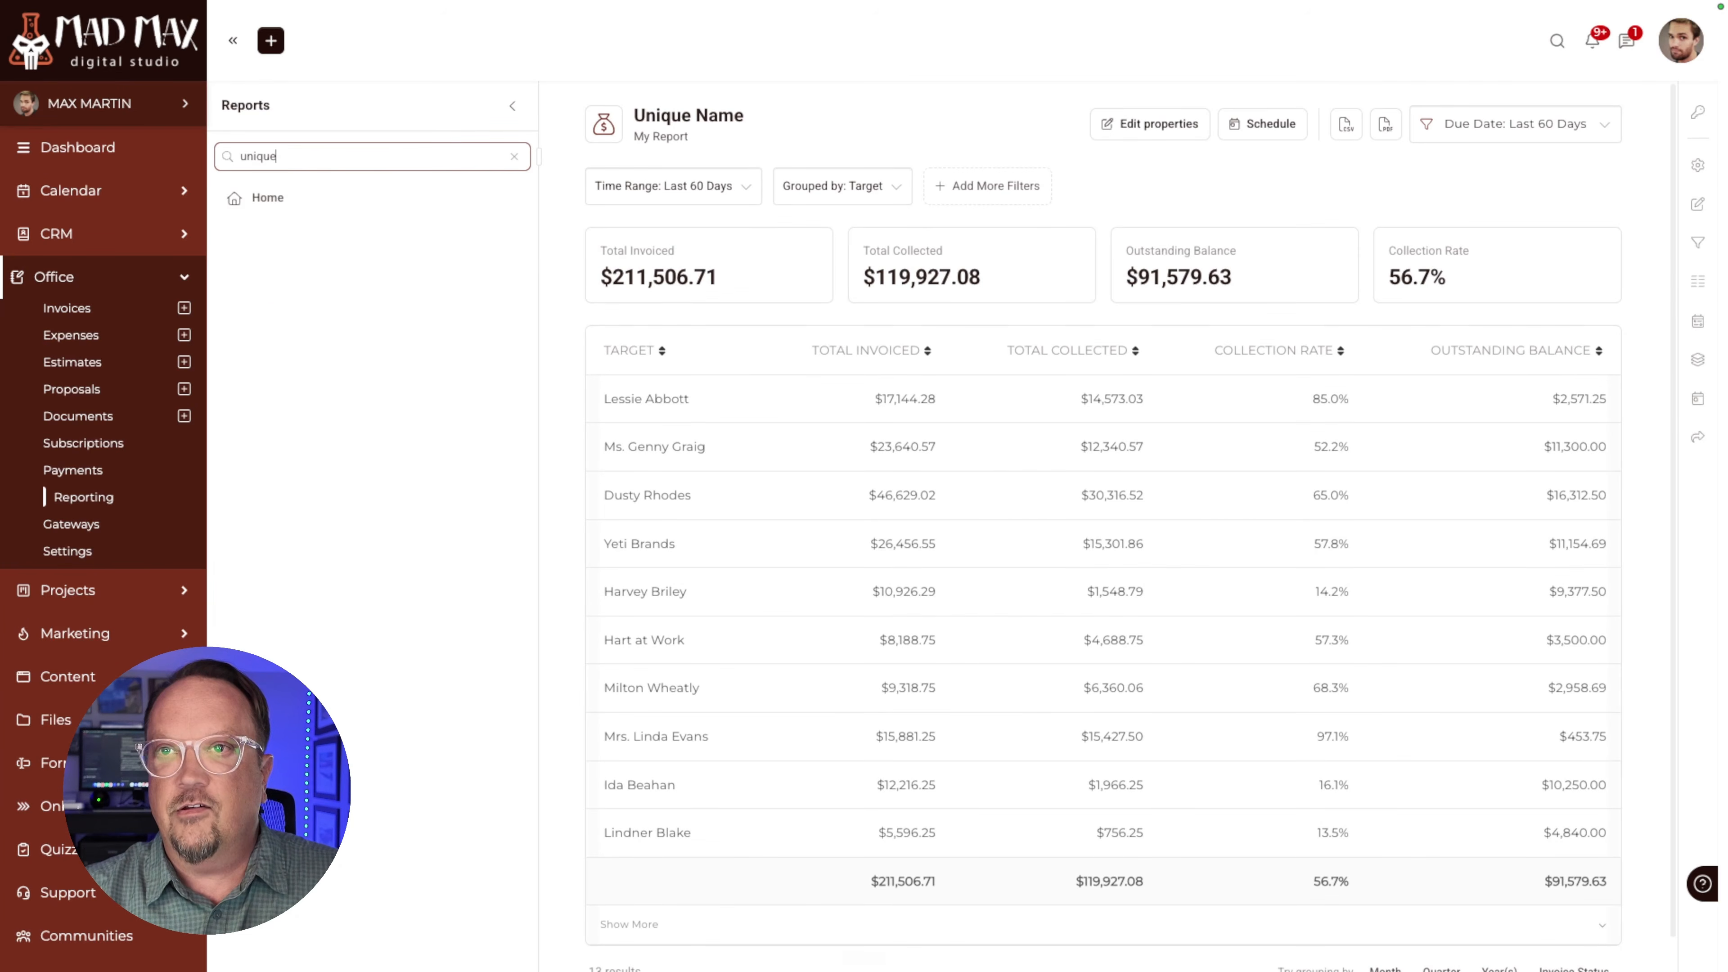
pyautogui.press('BackSpace')
pyautogui.press('BackSpace')
pyautogui.press('BackSpace')
pyautogui.press('BackSpace')
pyautogui.press('BackSpace')
pyautogui.press('BackSpace')
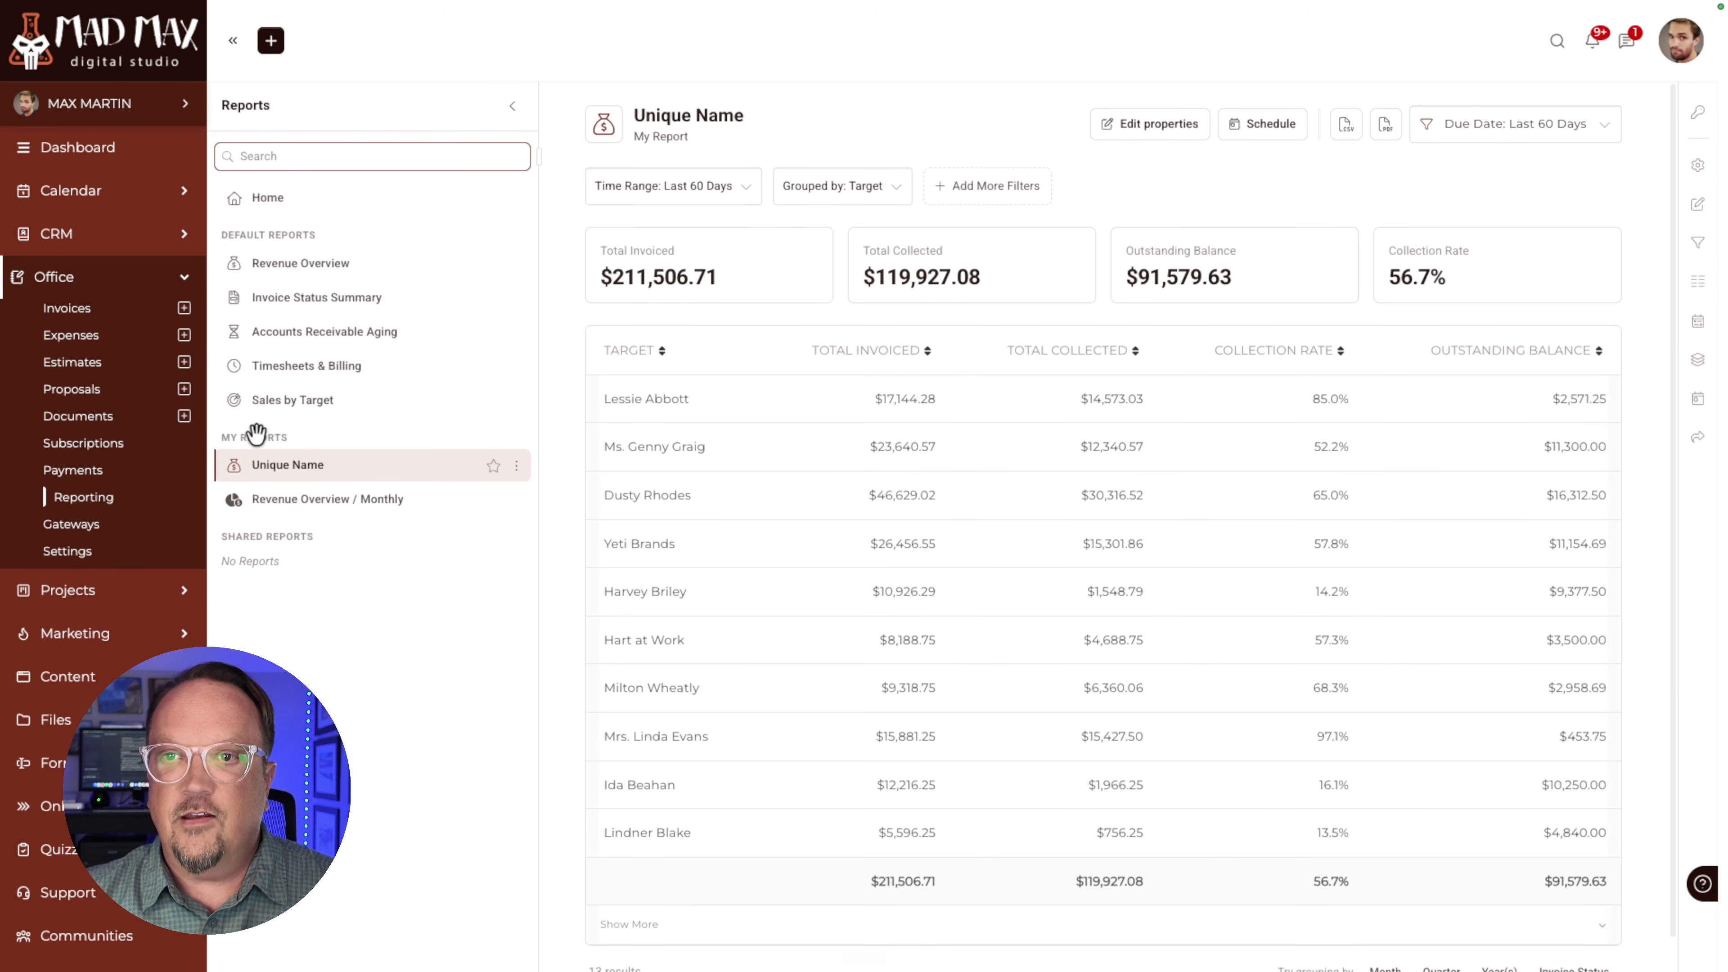
# Step: Reorder the list with My Reports above Default Reports and Revenue Overview / Monthly above Unique Name, and mark that monthly report as a favorite
pyautogui.moveTo(257, 433); pyautogui.dragTo(276, 253)
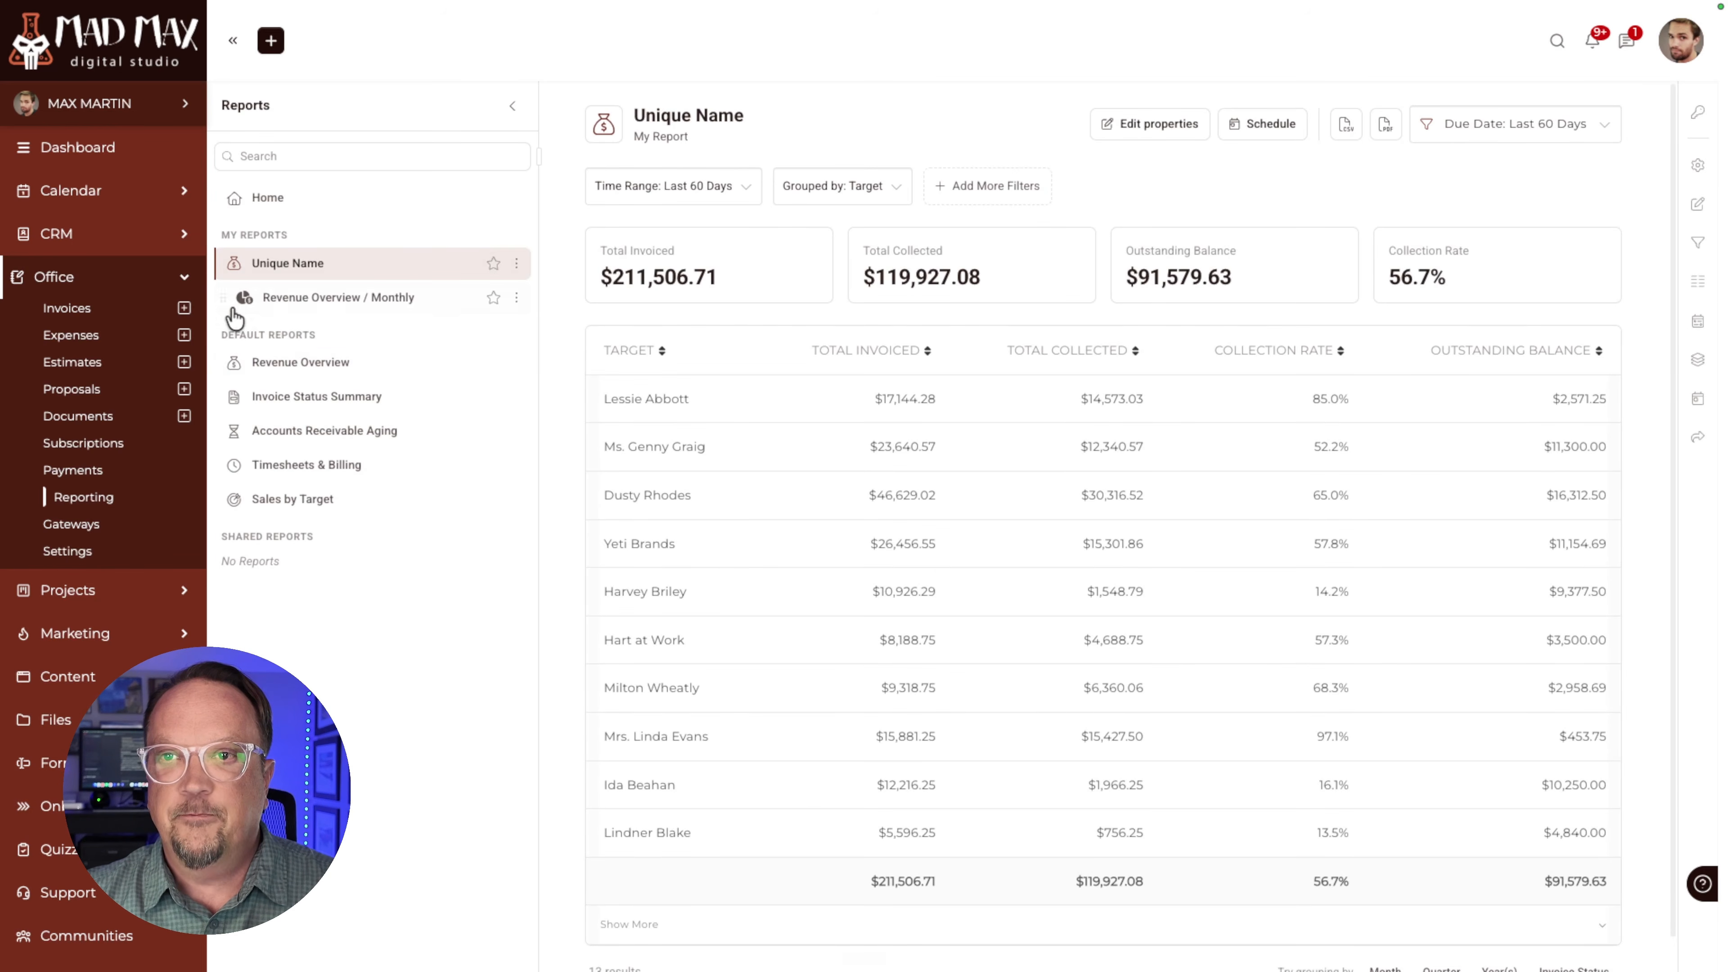
pyautogui.moveTo(225, 298); pyautogui.dragTo(222, 275)
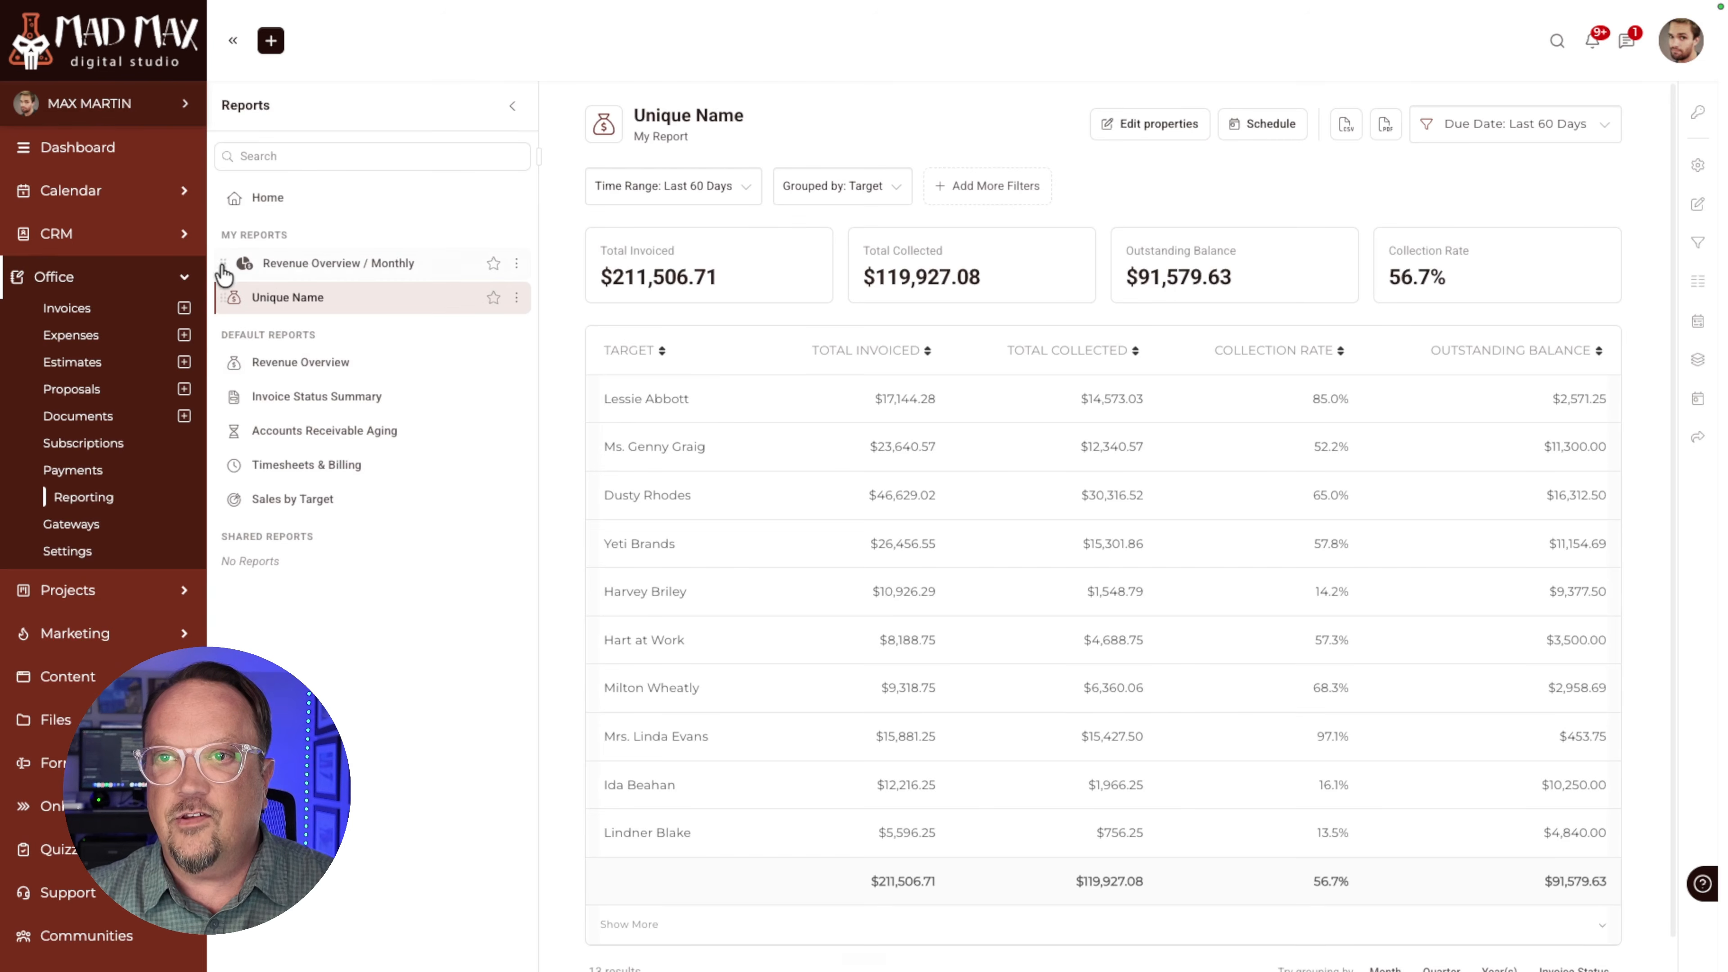
pyautogui.click(493, 265)
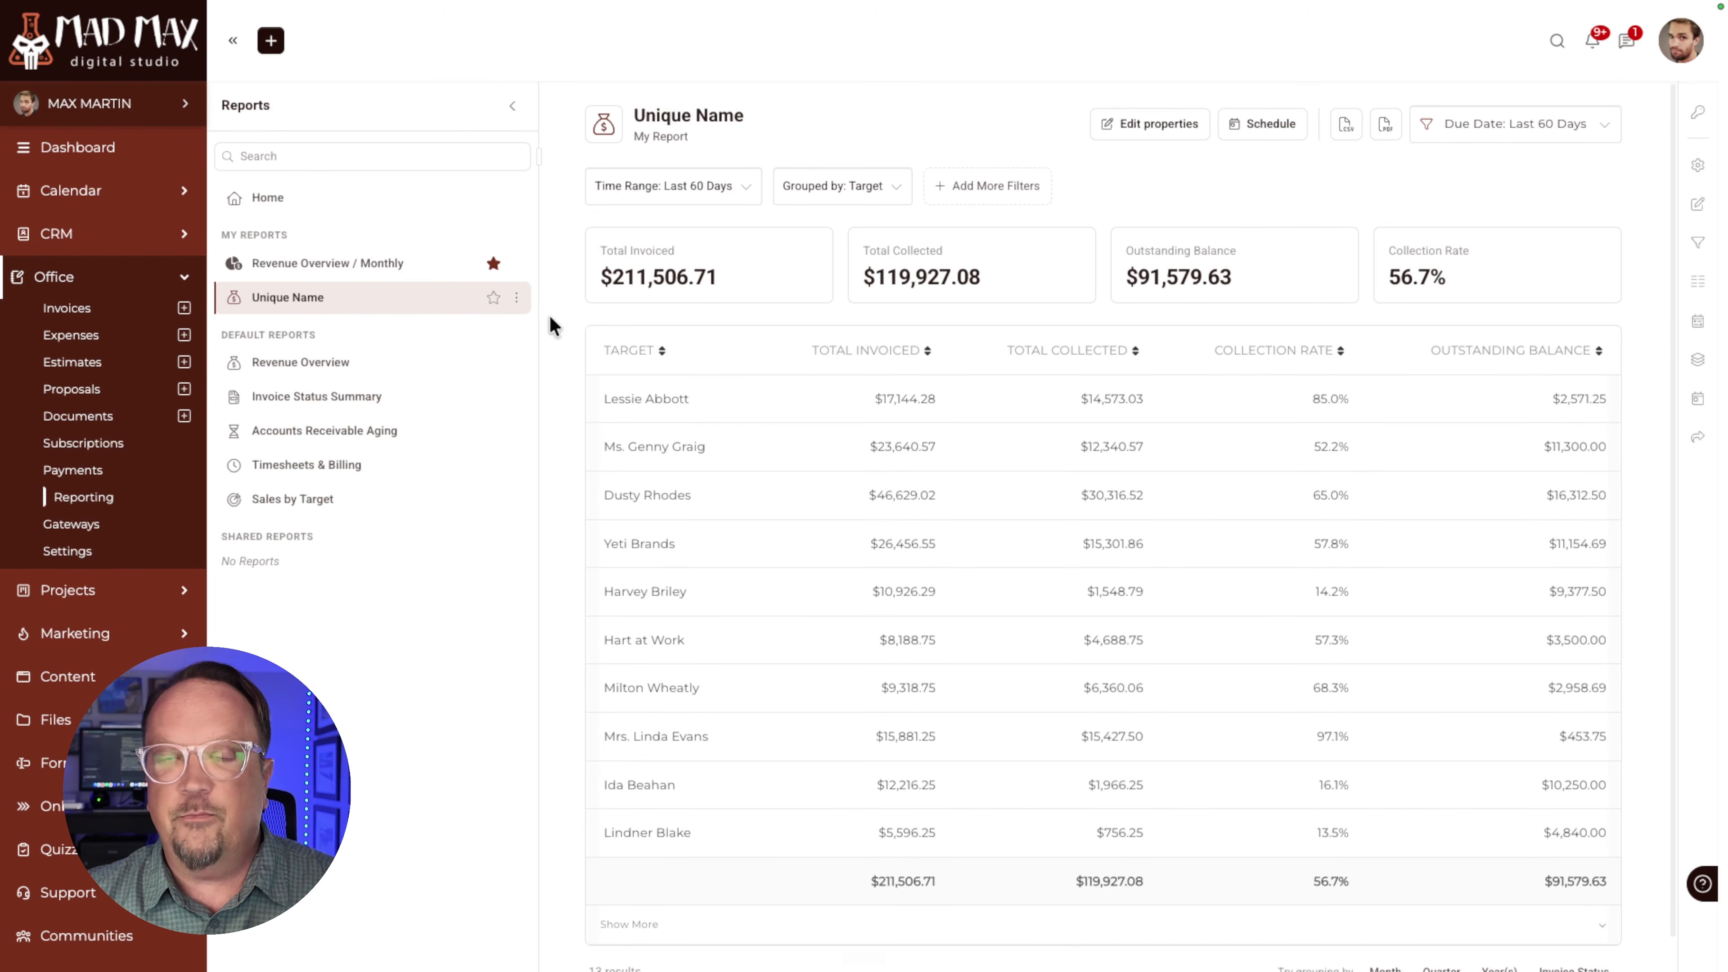
# Step: Share the Unique Name report with the Admin role and save the sharing settings
pyautogui.click(516, 298)
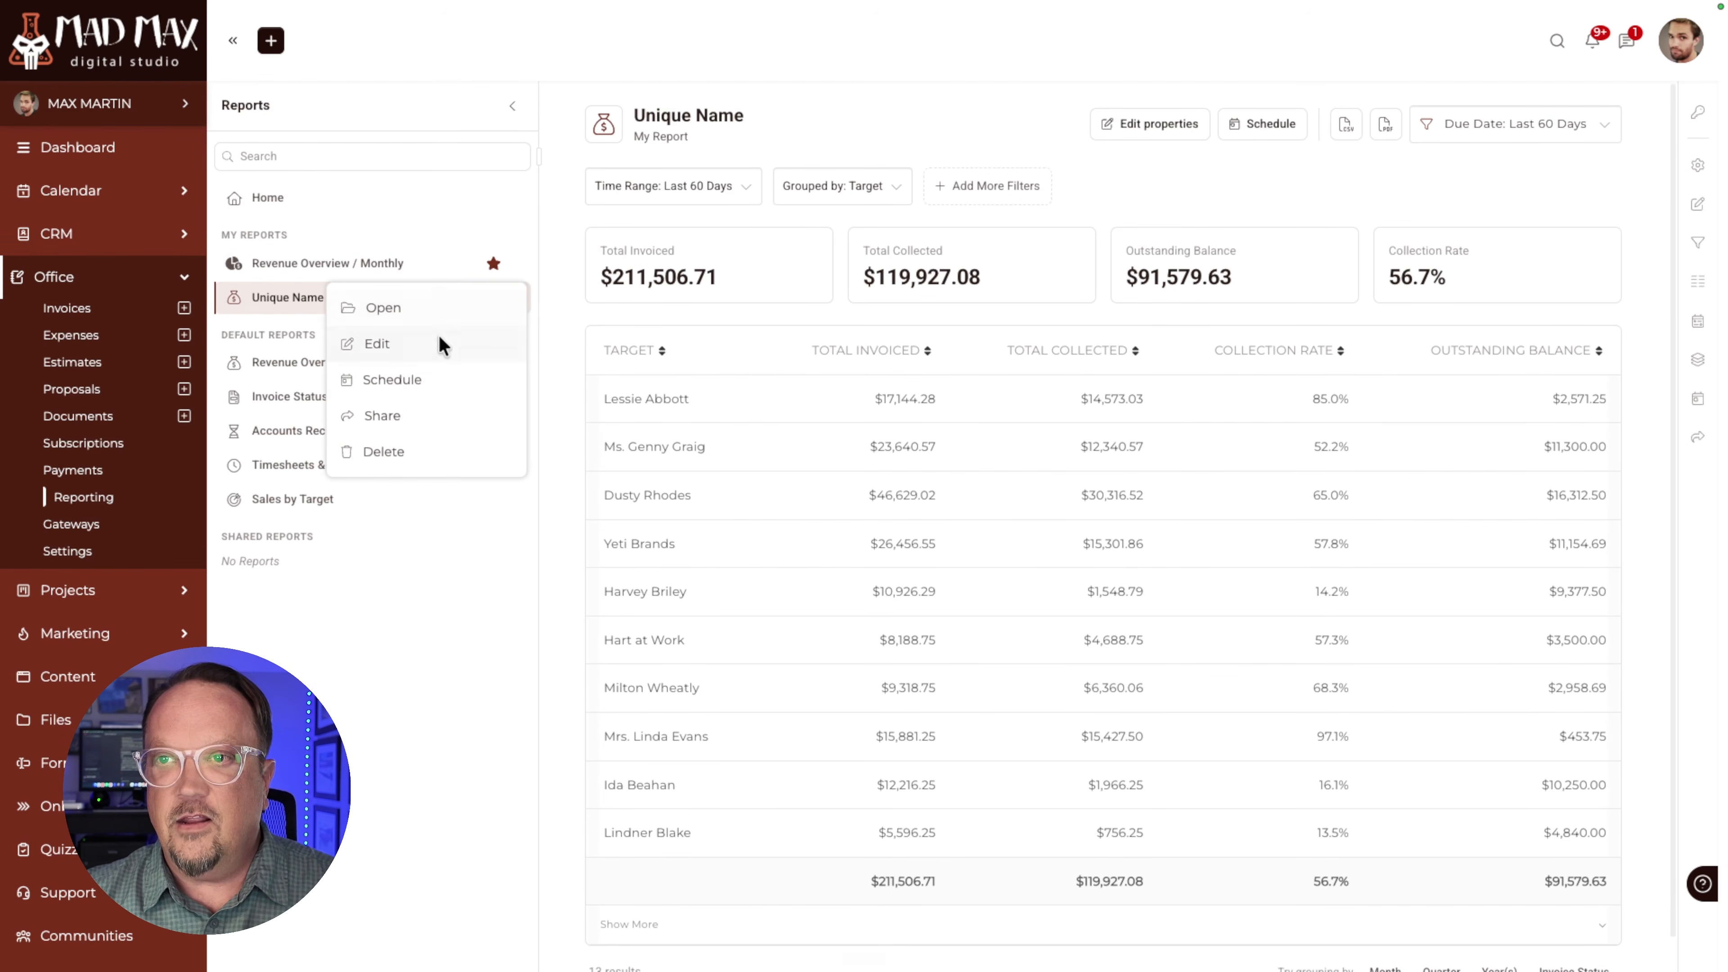
pyautogui.click(557, 209)
pyautogui.click(519, 300)
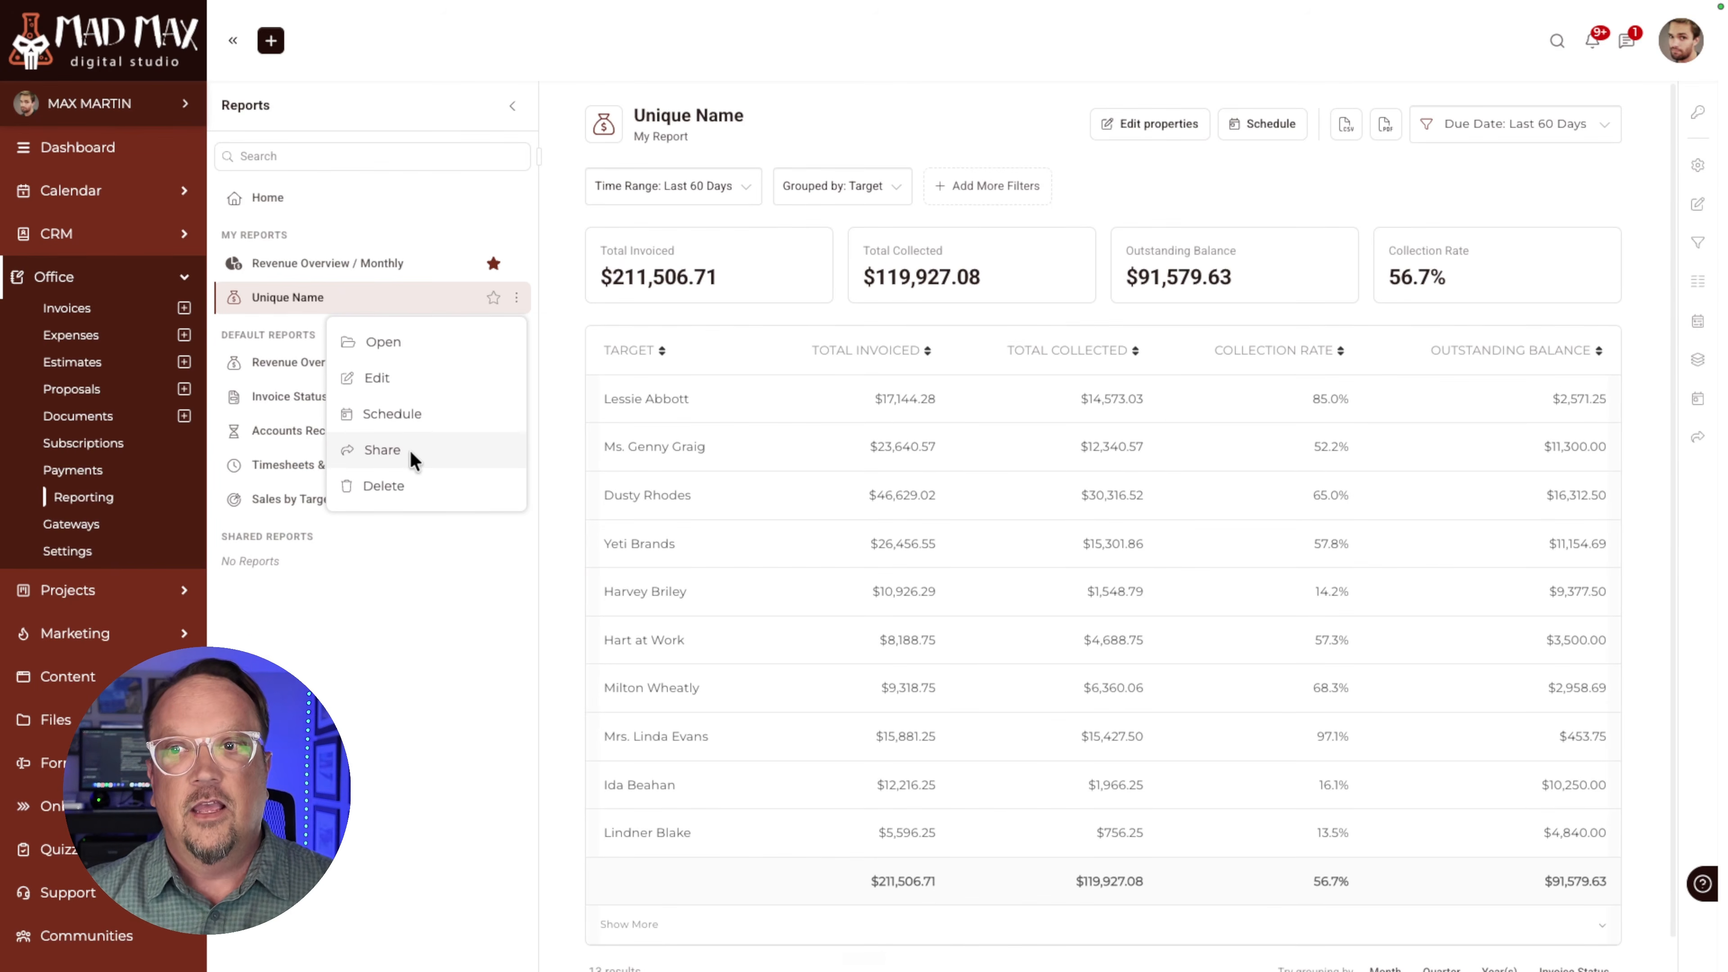
pyautogui.click(381, 450)
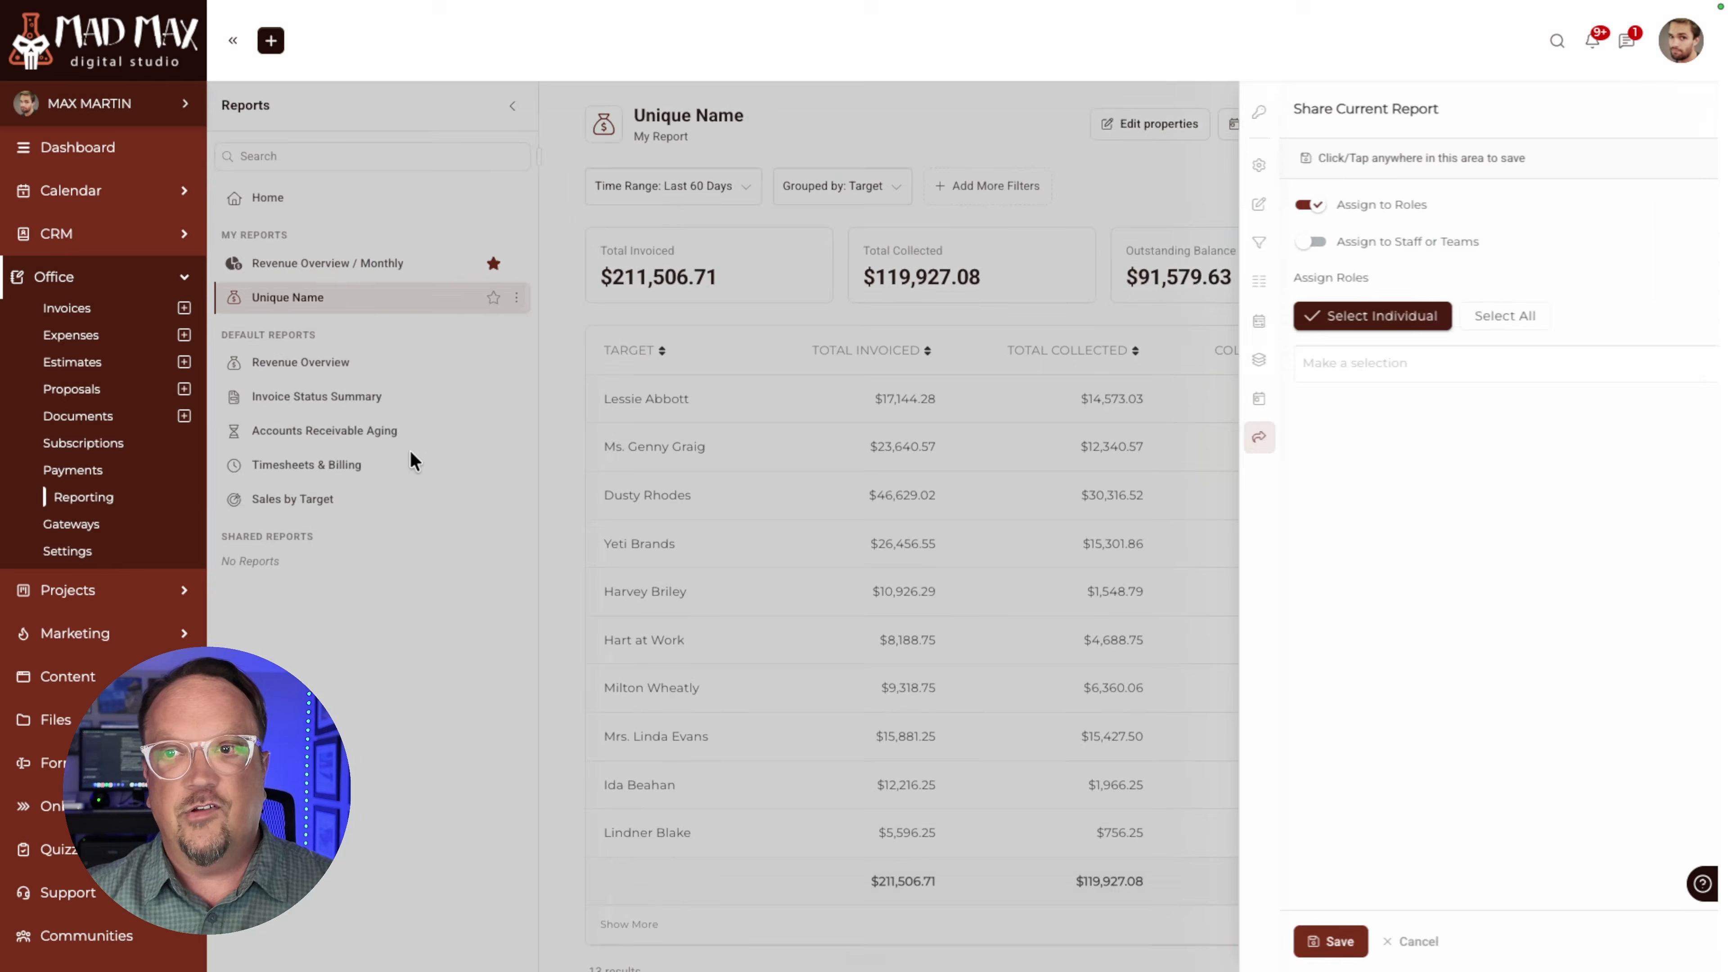
pyautogui.click(1330, 363)
pyautogui.click(1323, 456)
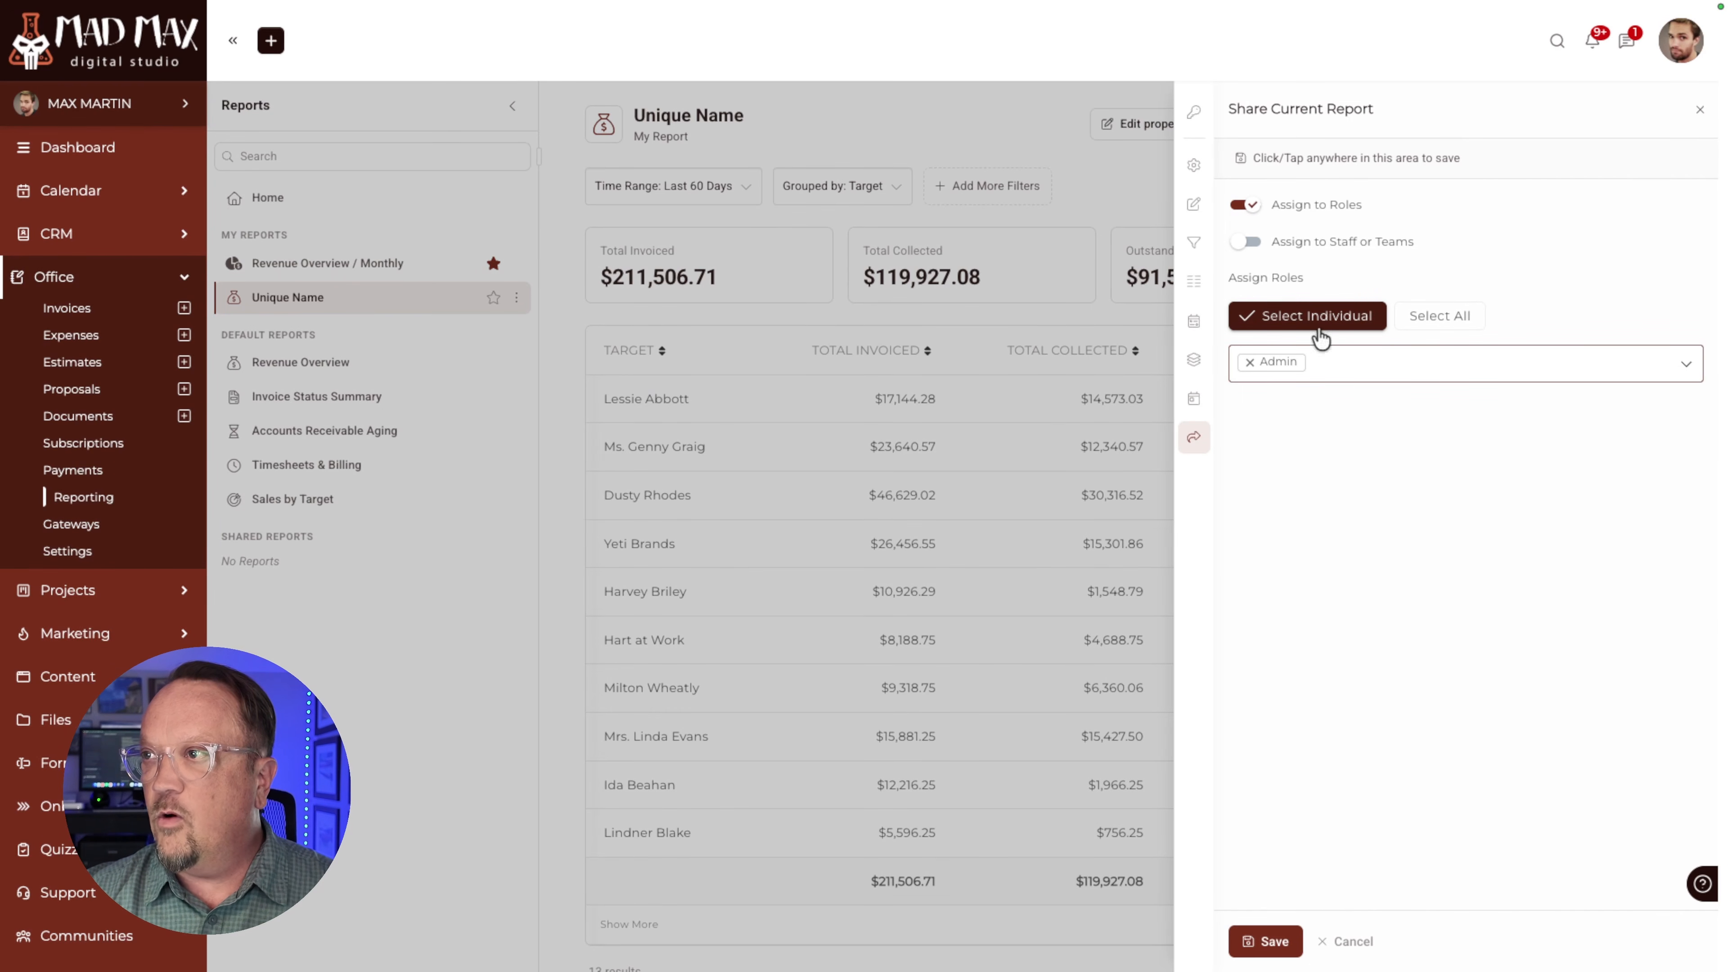
pyautogui.click(1258, 940)
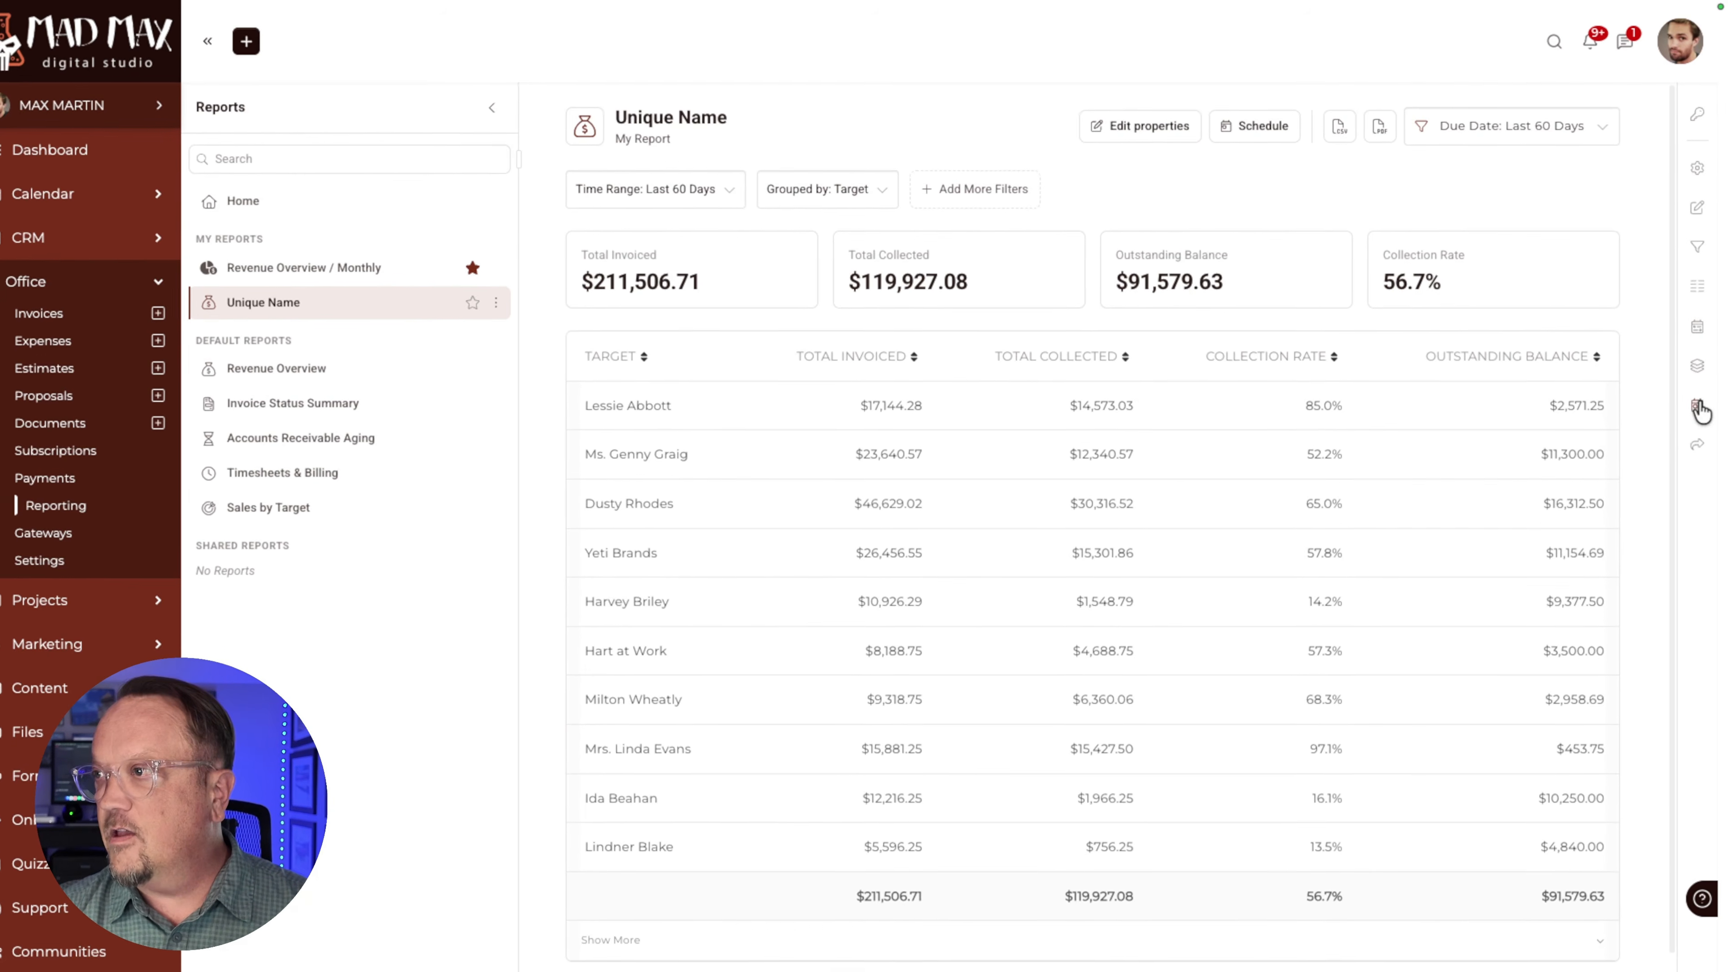
# Step: Create a schedule for the Unique Name report with Monthly frequency and CSV format
pyautogui.click(1698, 407)
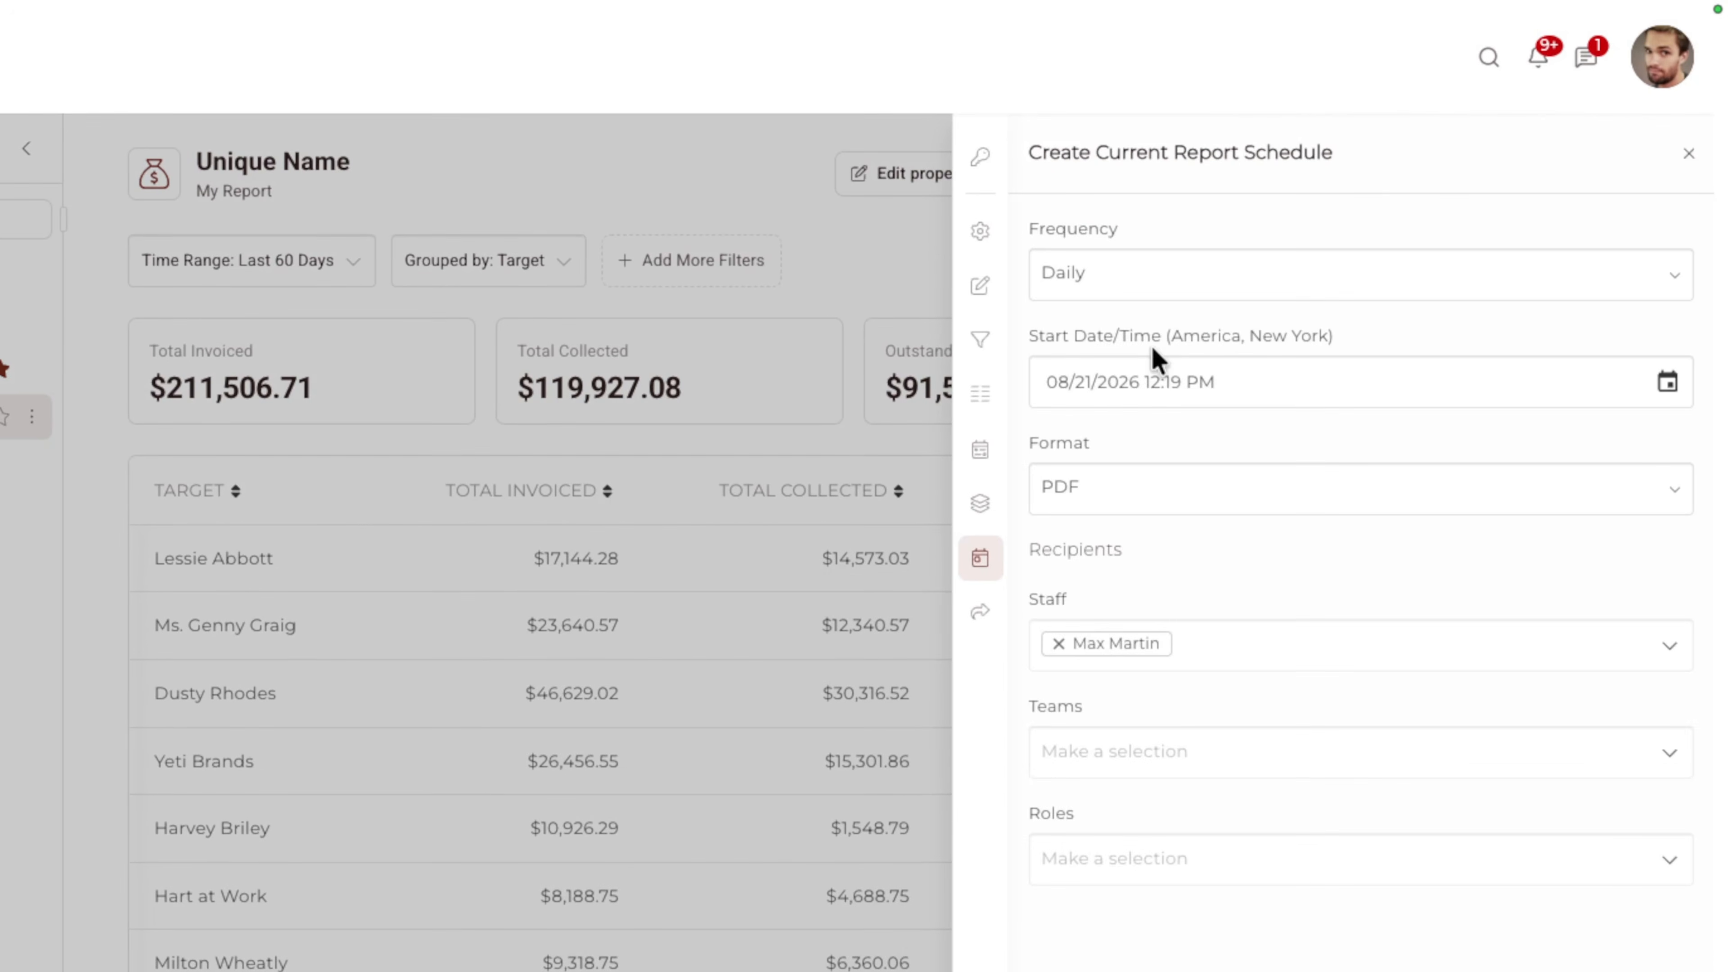
pyautogui.click(1147, 276)
pyautogui.click(1143, 407)
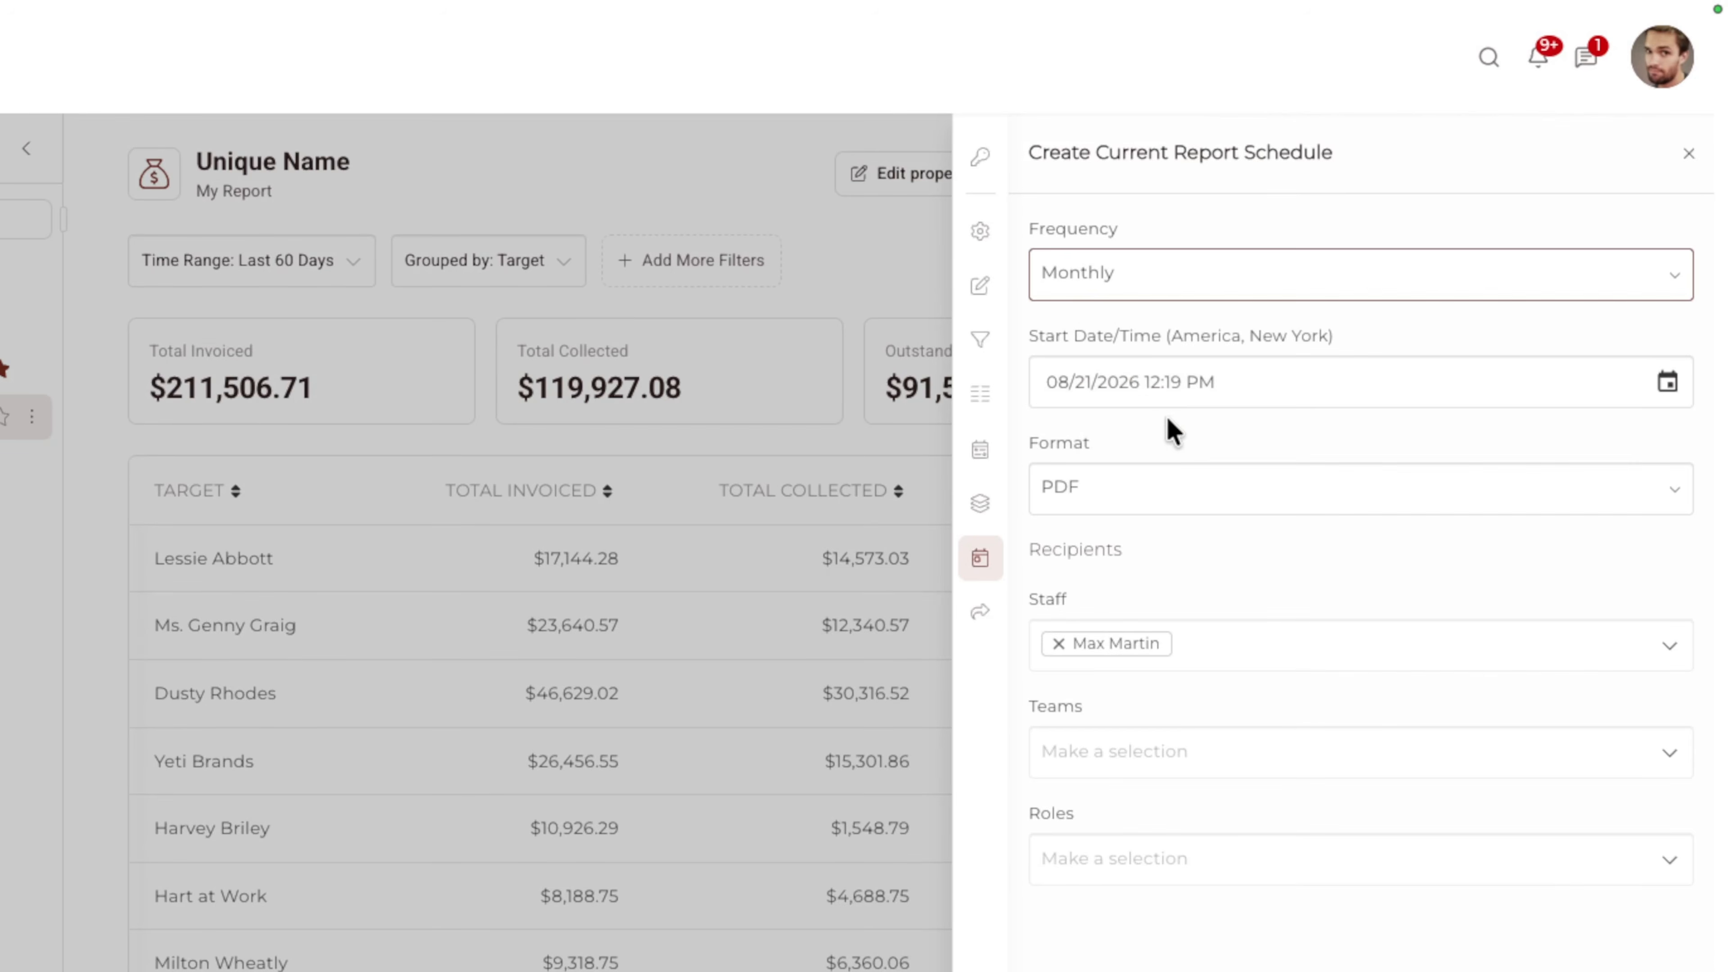
pyautogui.click(1179, 507)
pyautogui.click(1194, 584)
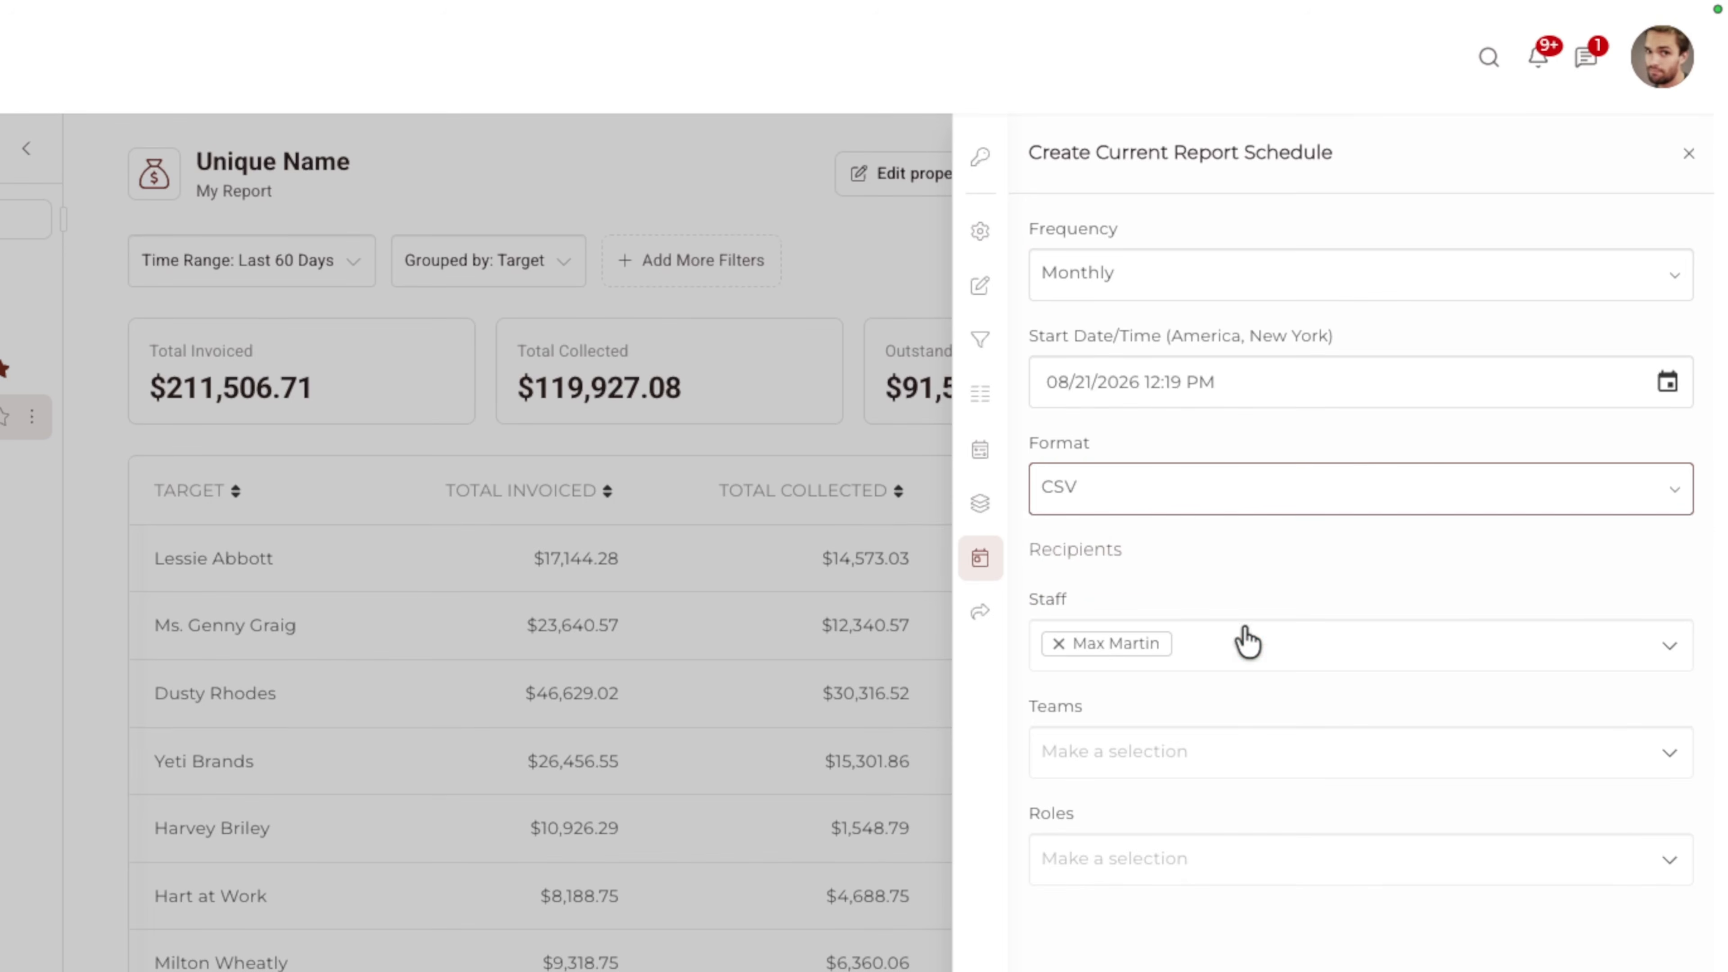
# Step: Add the first Office Manager staff member as a recipient, save the report schedule and close the schedule list
pyautogui.click(1248, 641)
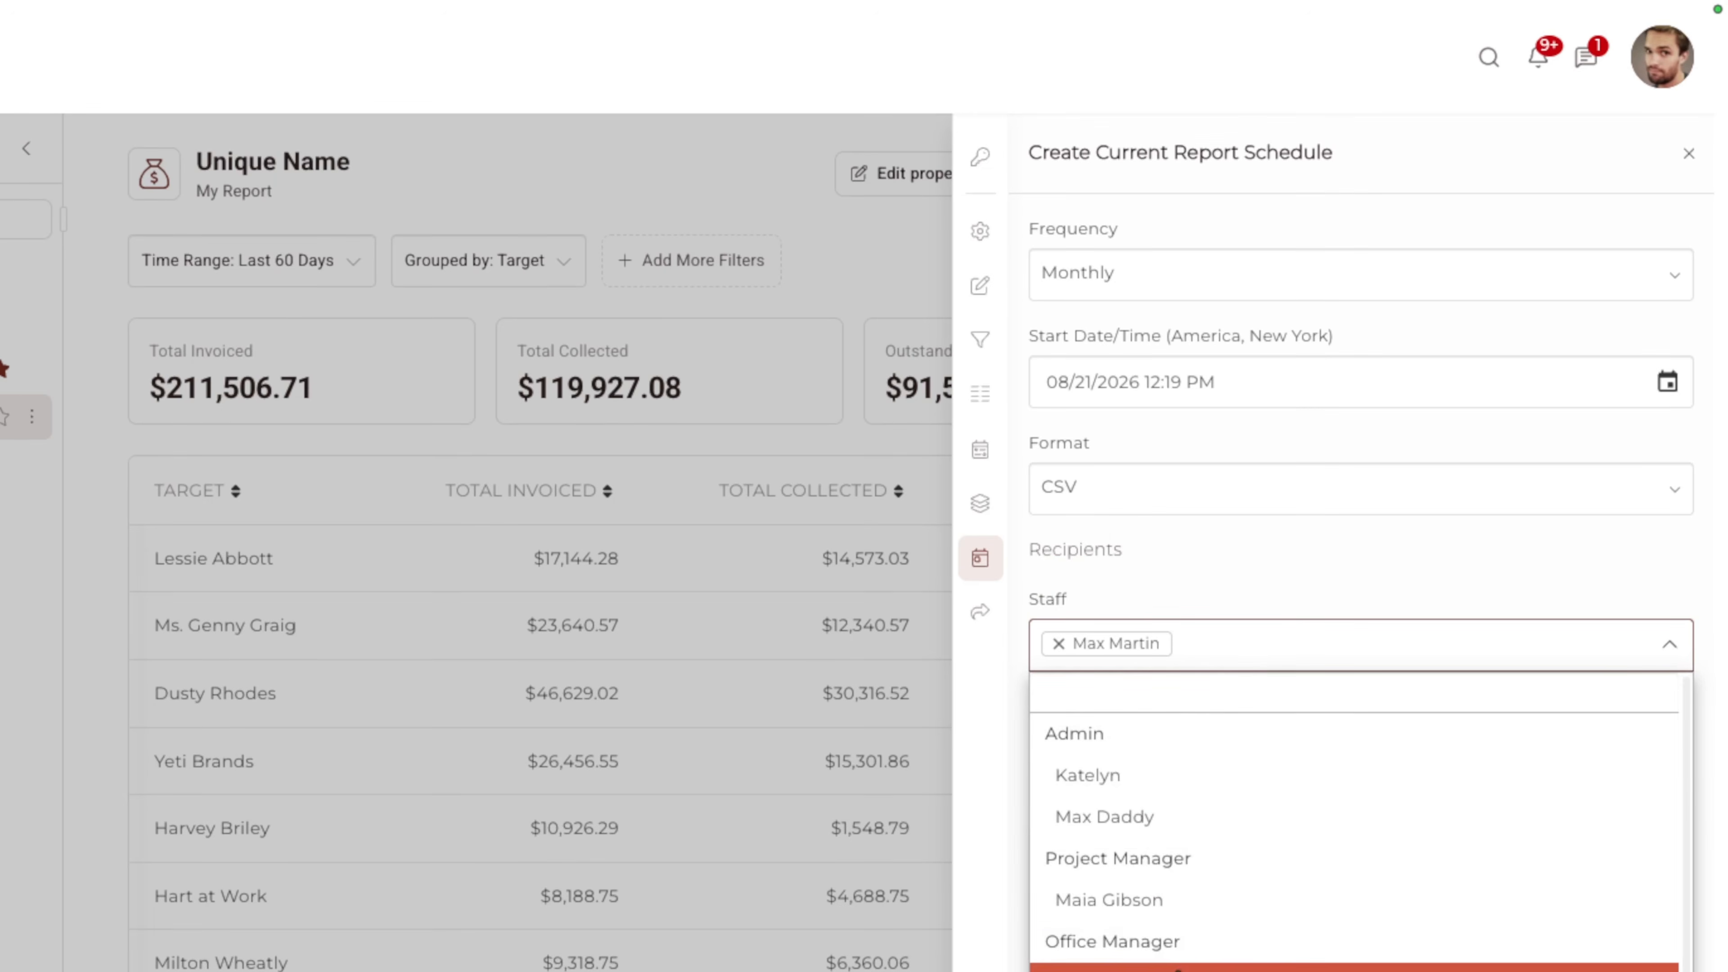
pyautogui.click(1178, 967)
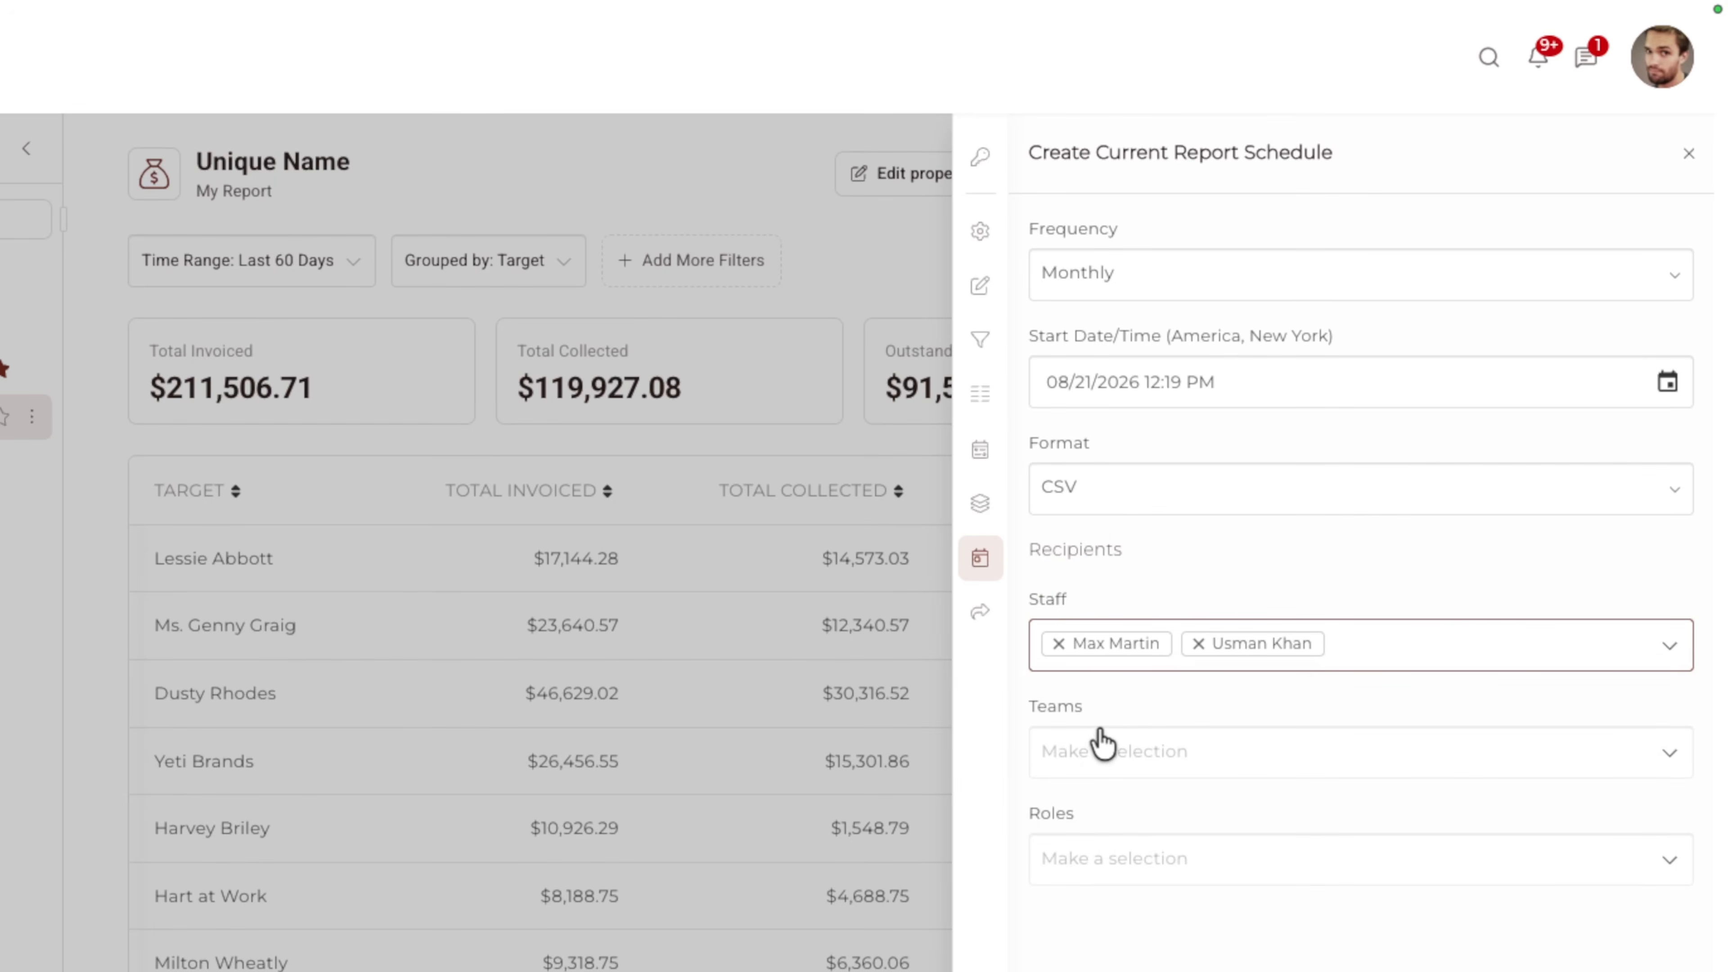
pyautogui.press('Return')
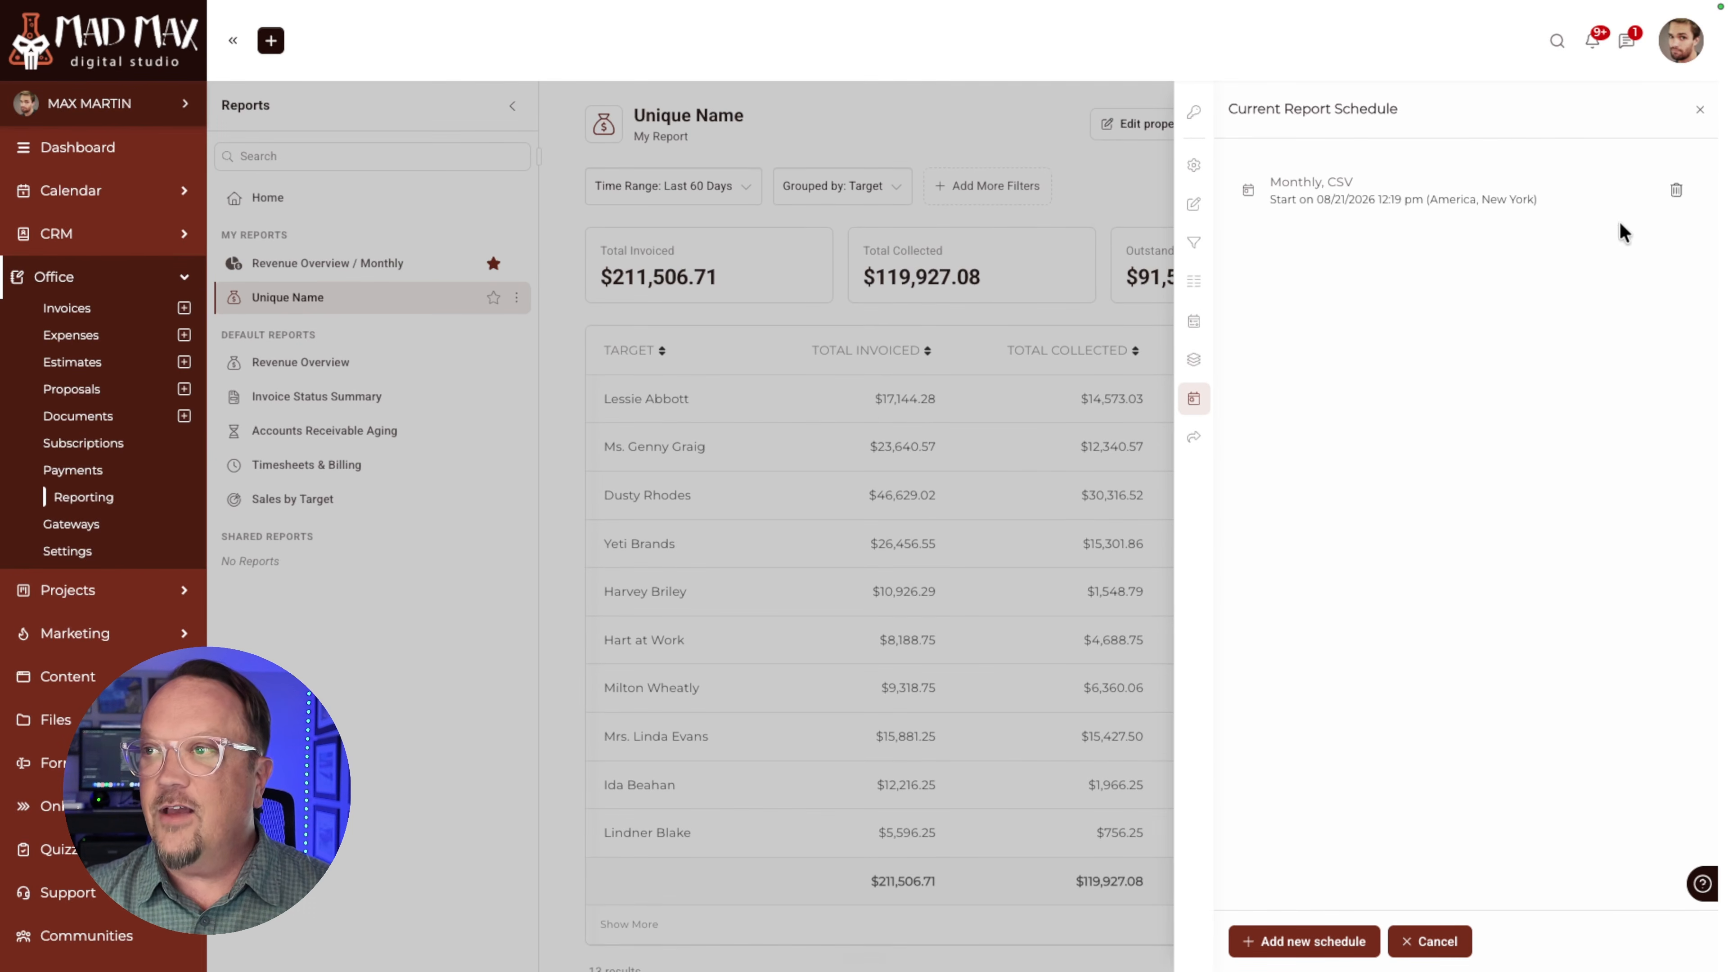
pyautogui.click(1699, 110)
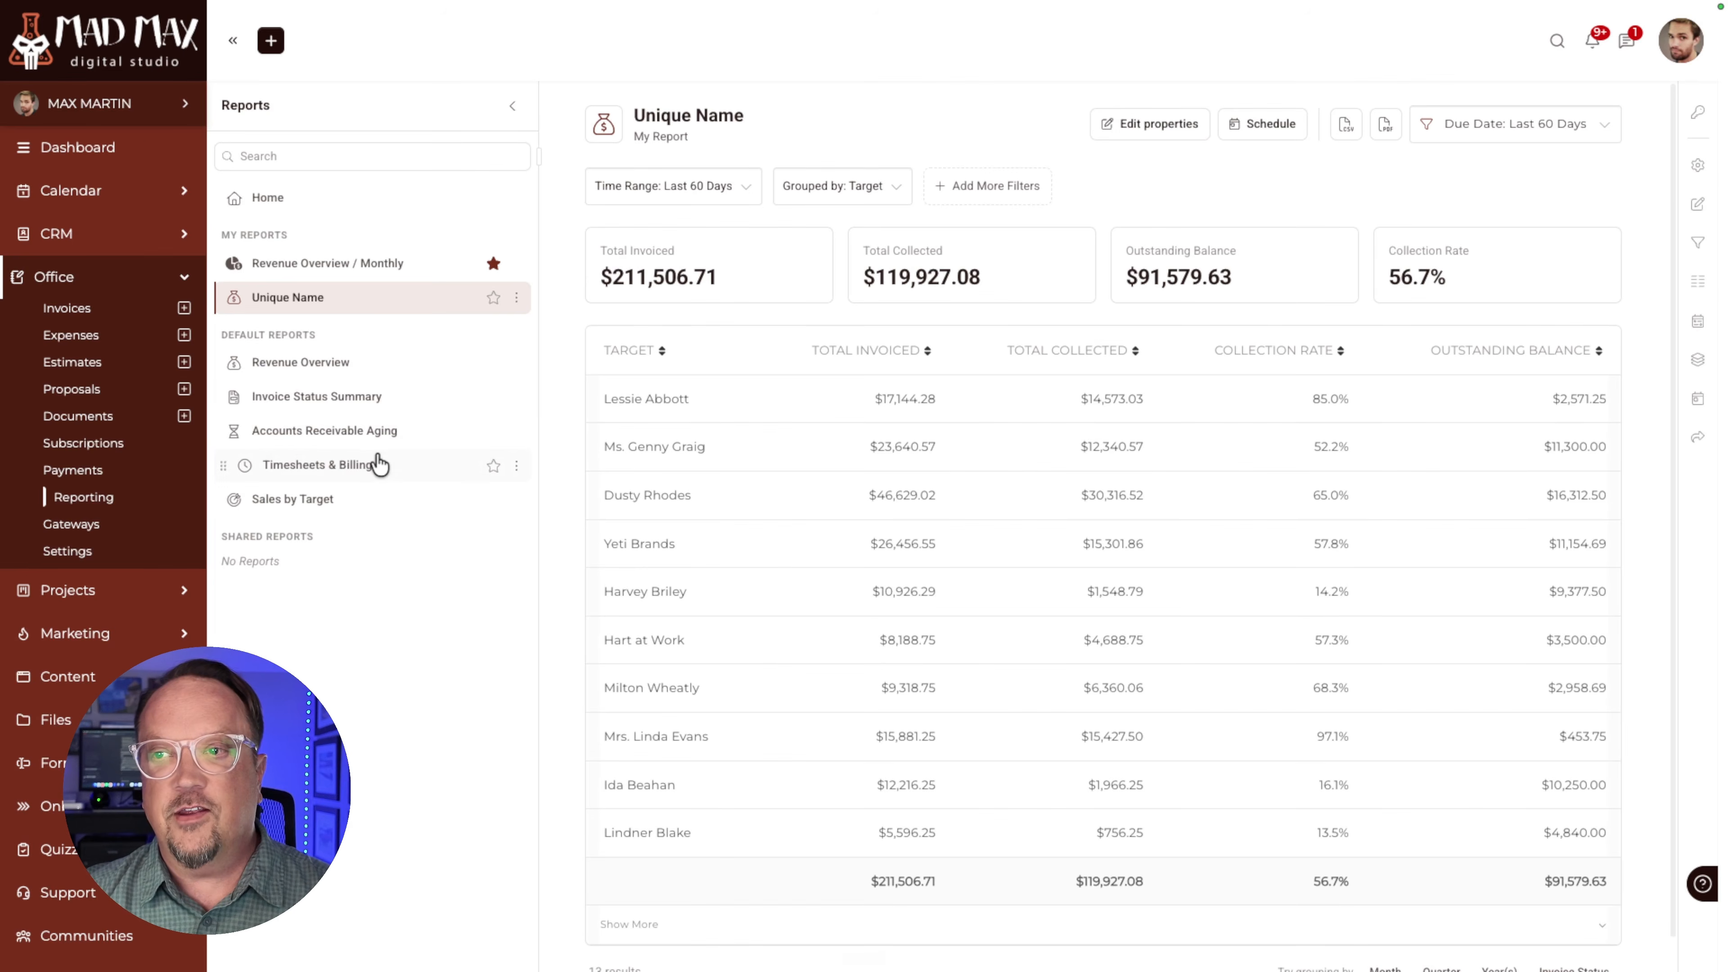
# Step: Scope the default Timesheets & Billing report to the client Runaway Leads and generate its Polished Timesheet
pyautogui.click(378, 470)
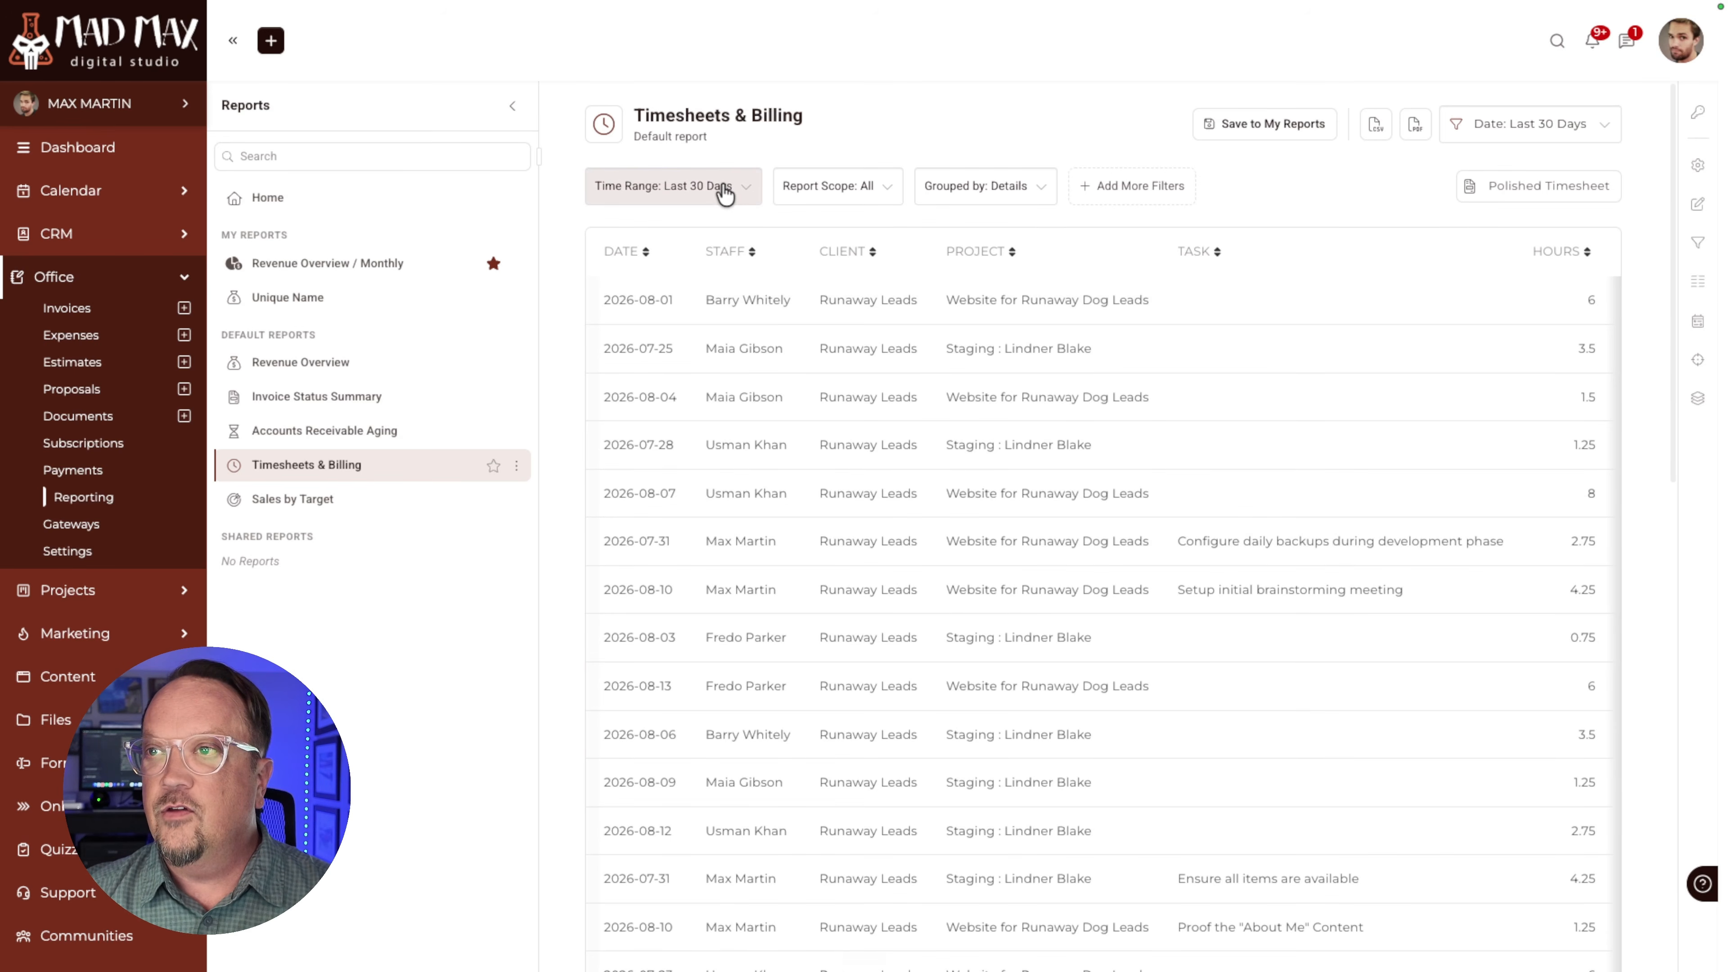
pyautogui.click(869, 185)
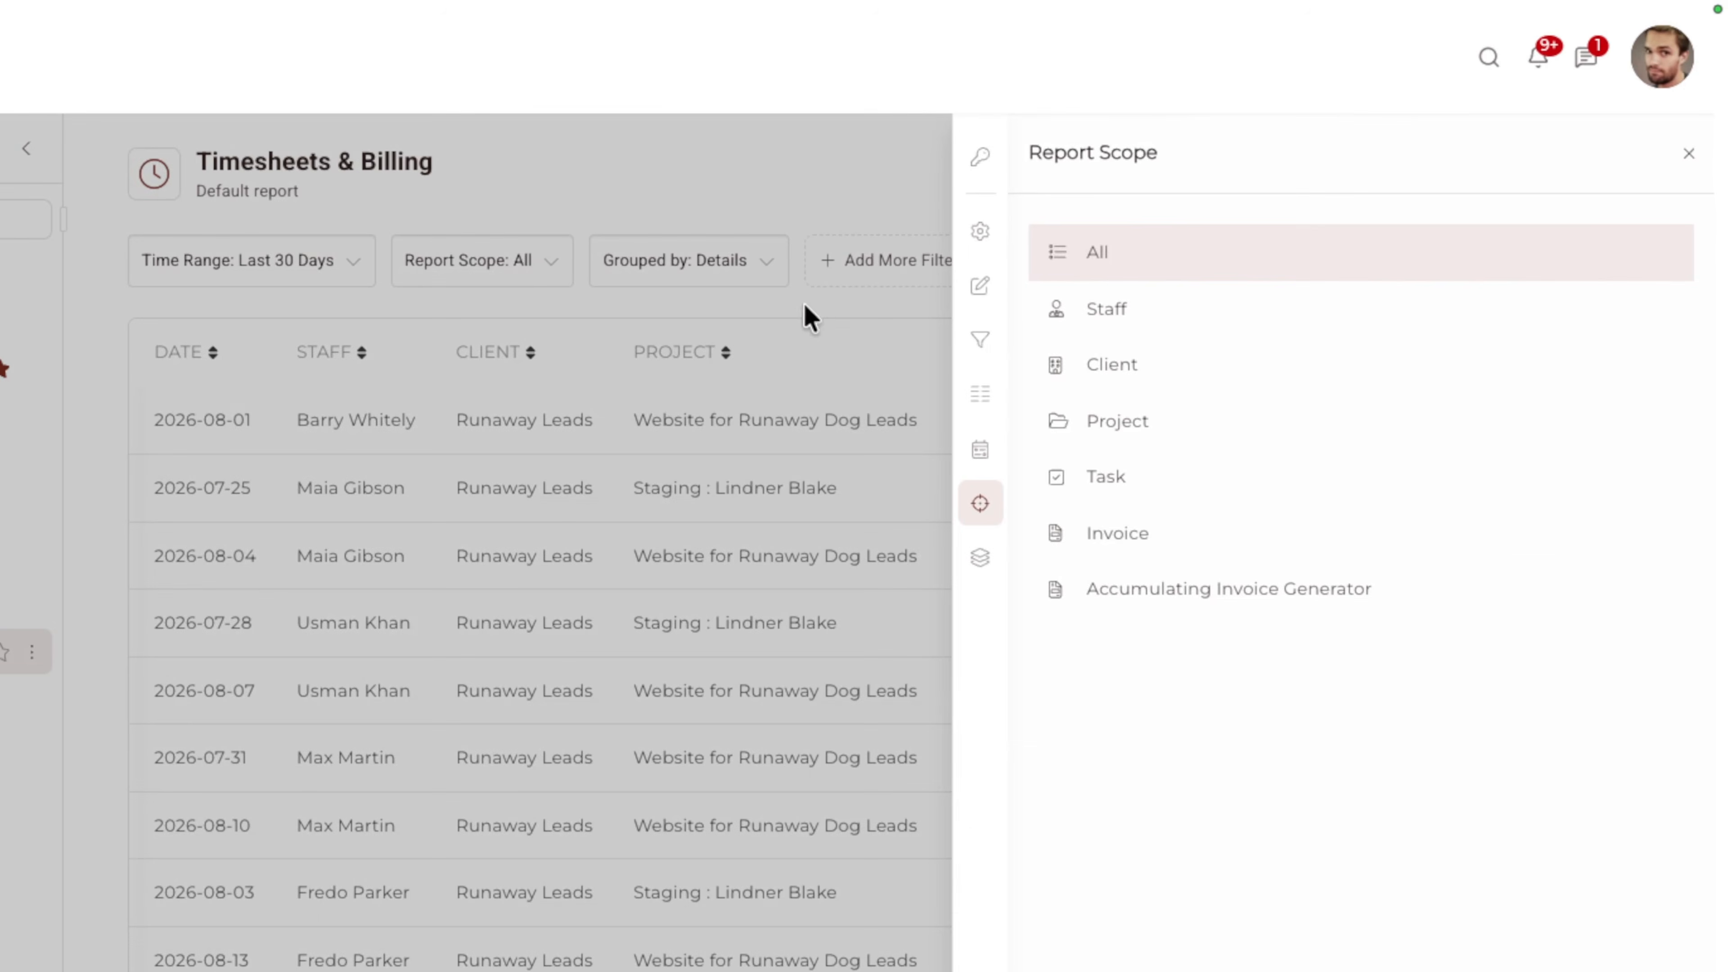
pyautogui.click(1096, 373)
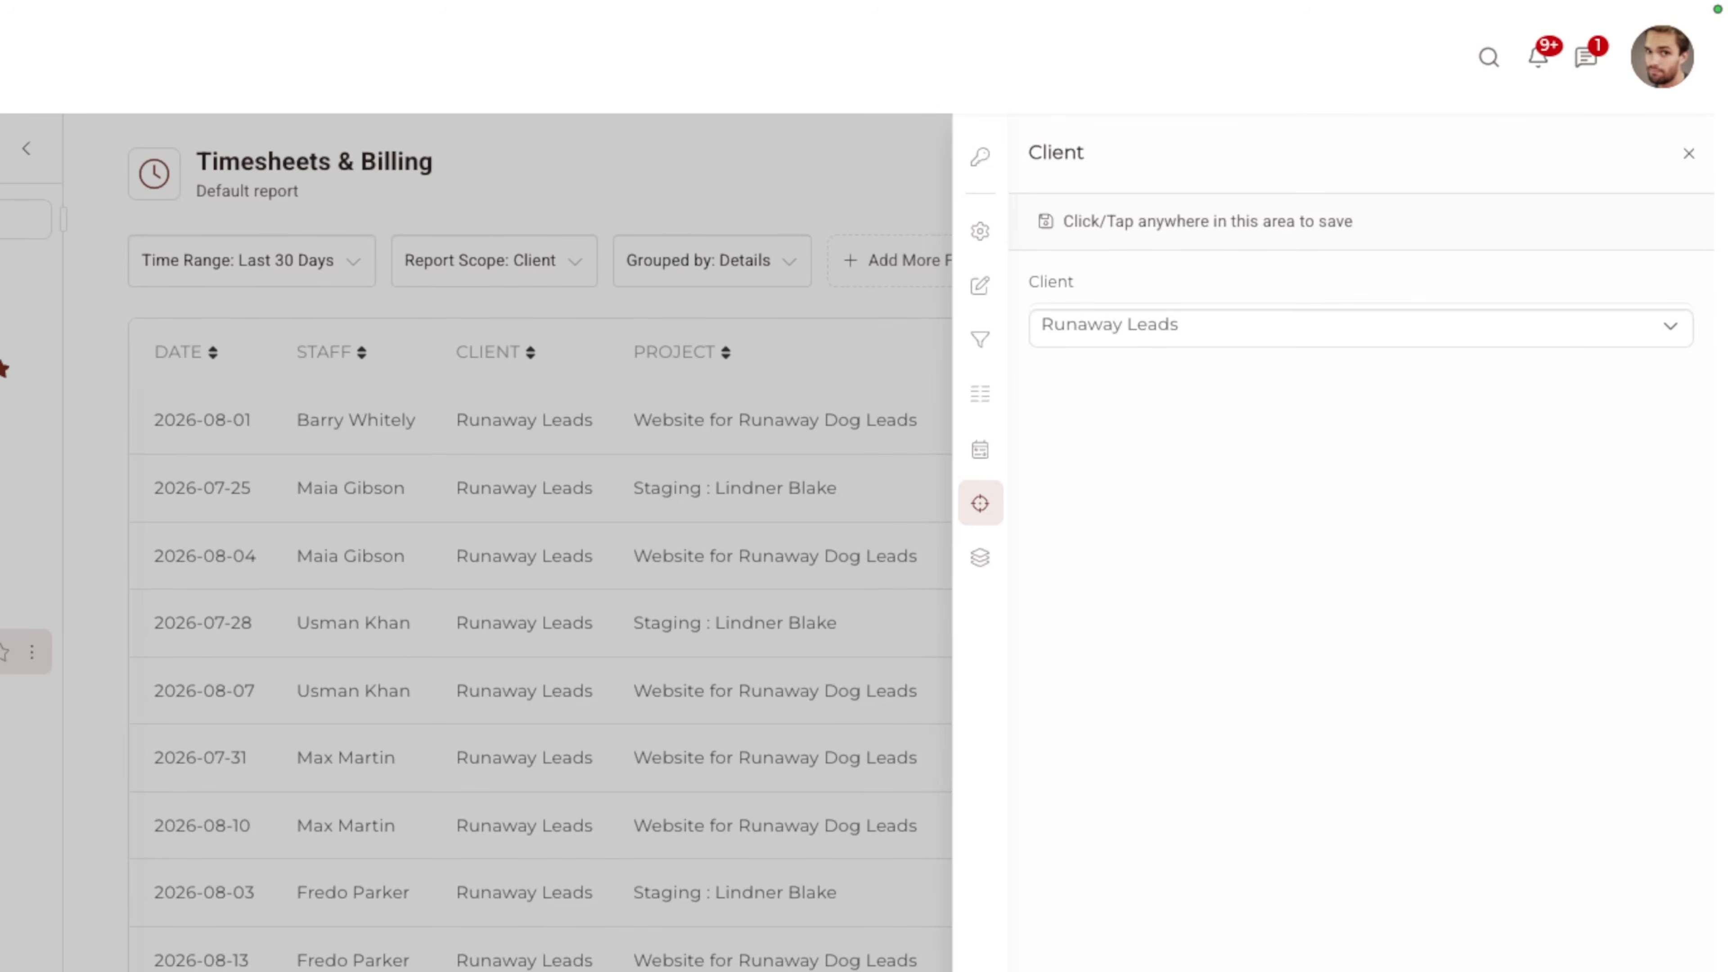
pyautogui.click(1268, 811)
pyautogui.click(1689, 154)
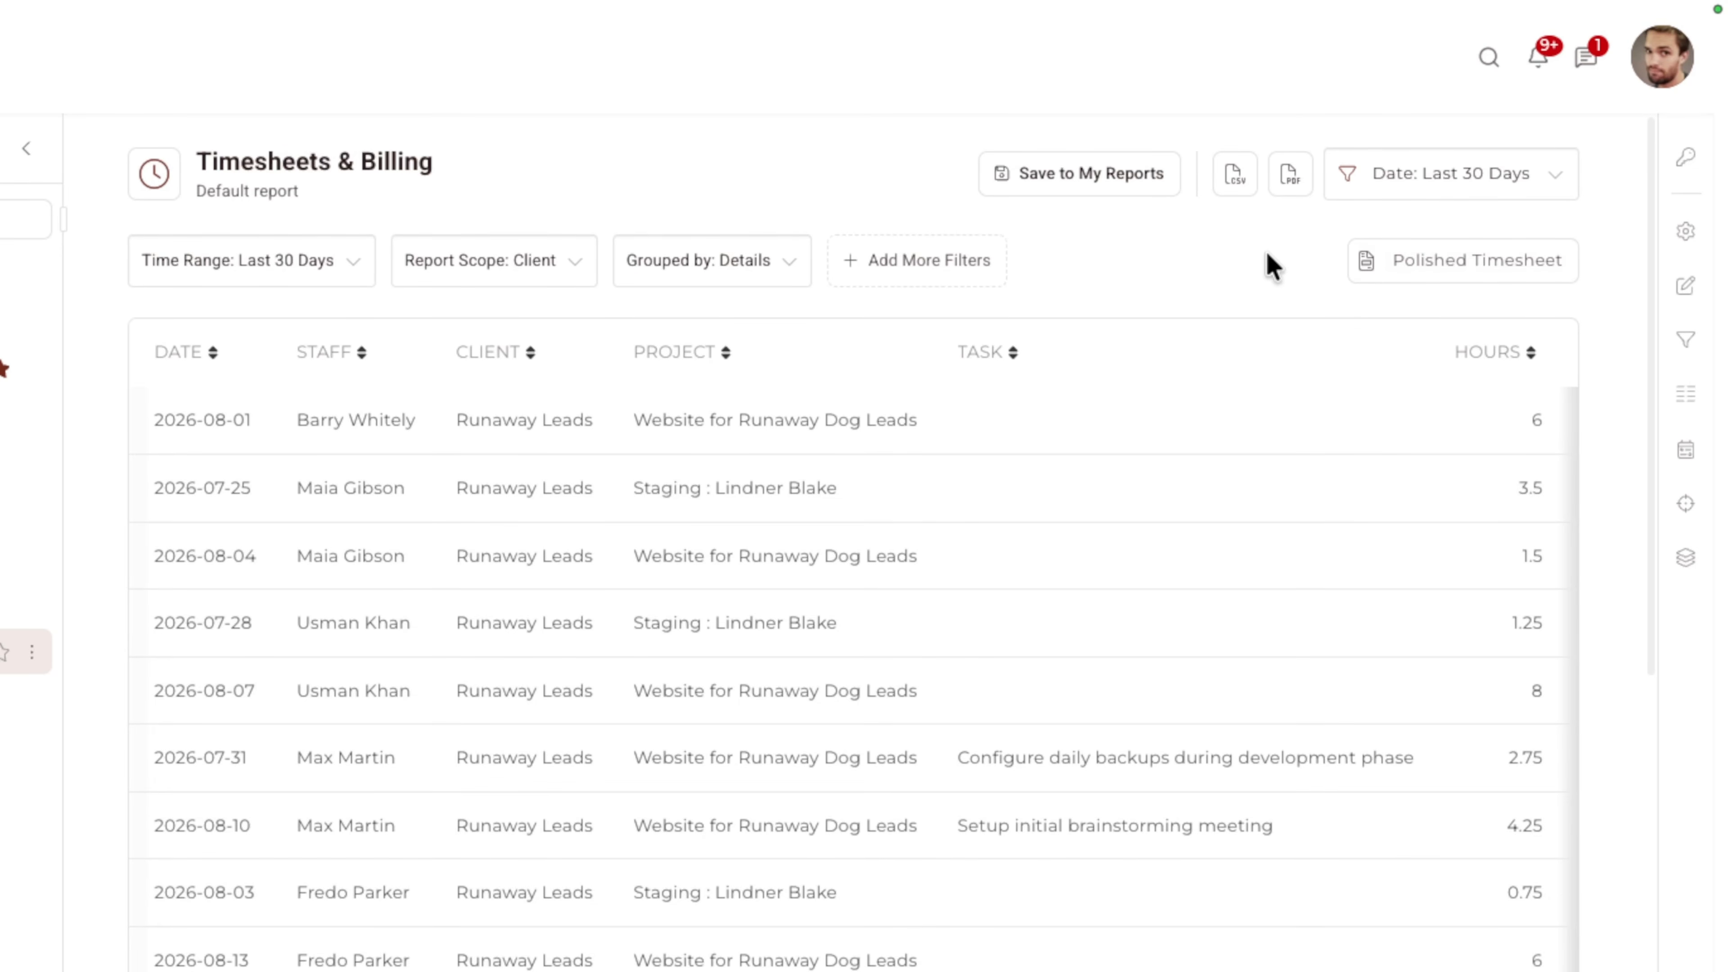
pyautogui.click(1435, 272)
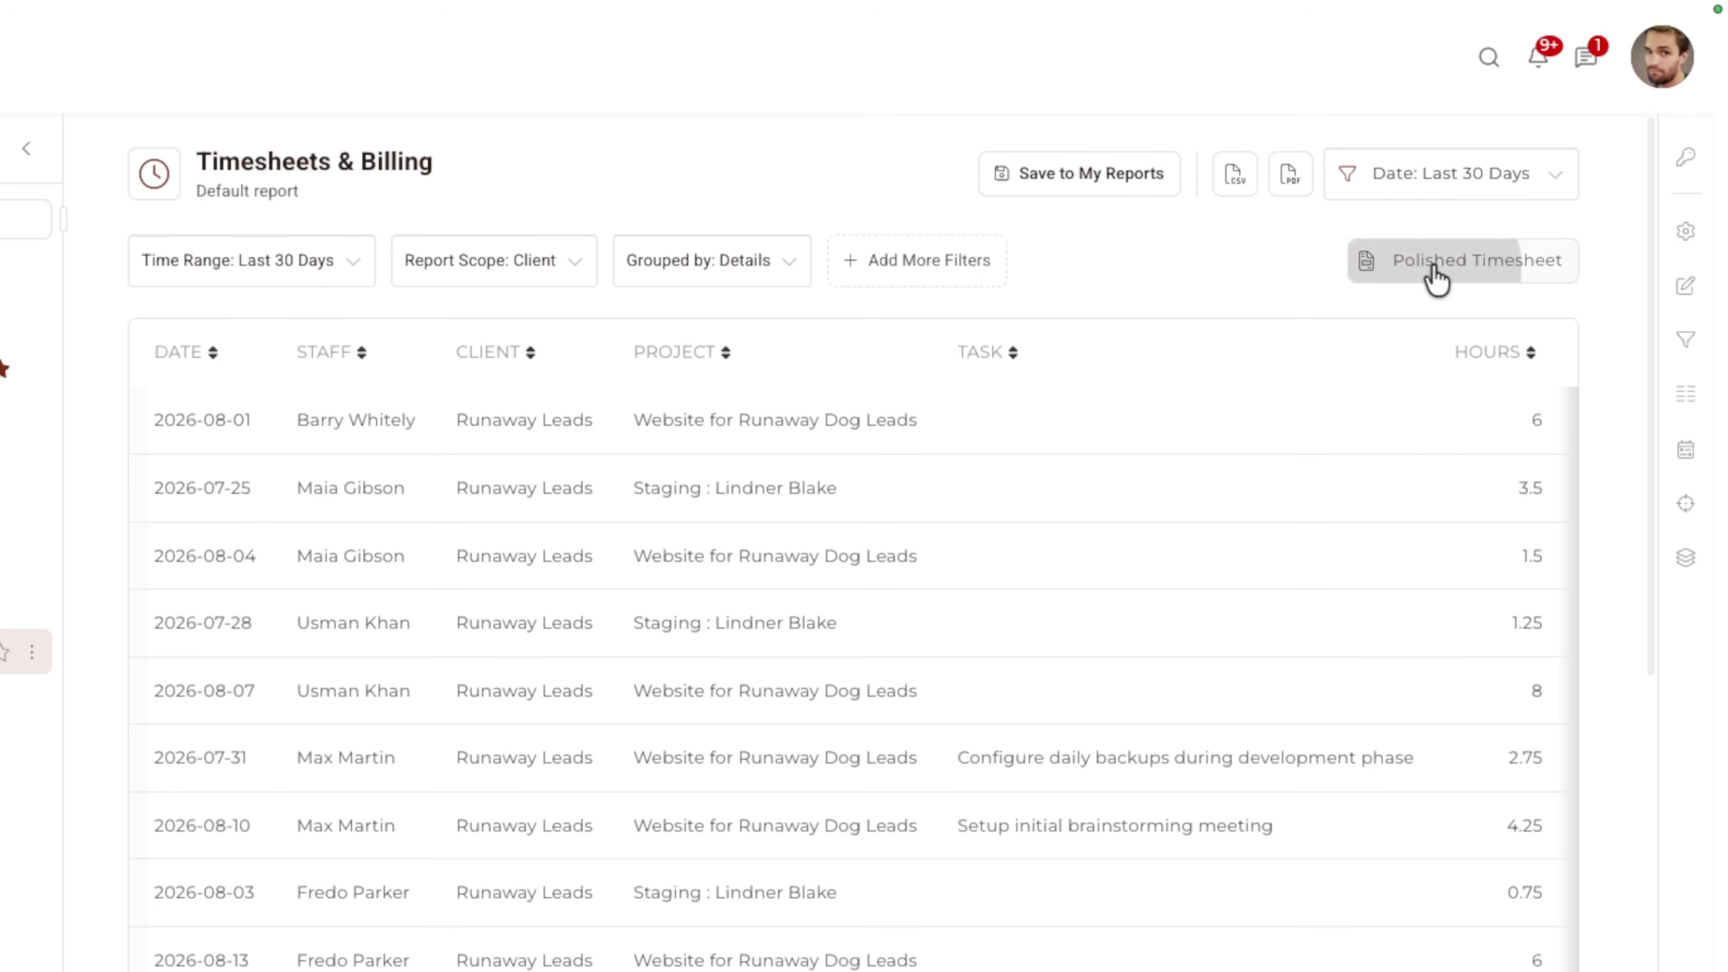